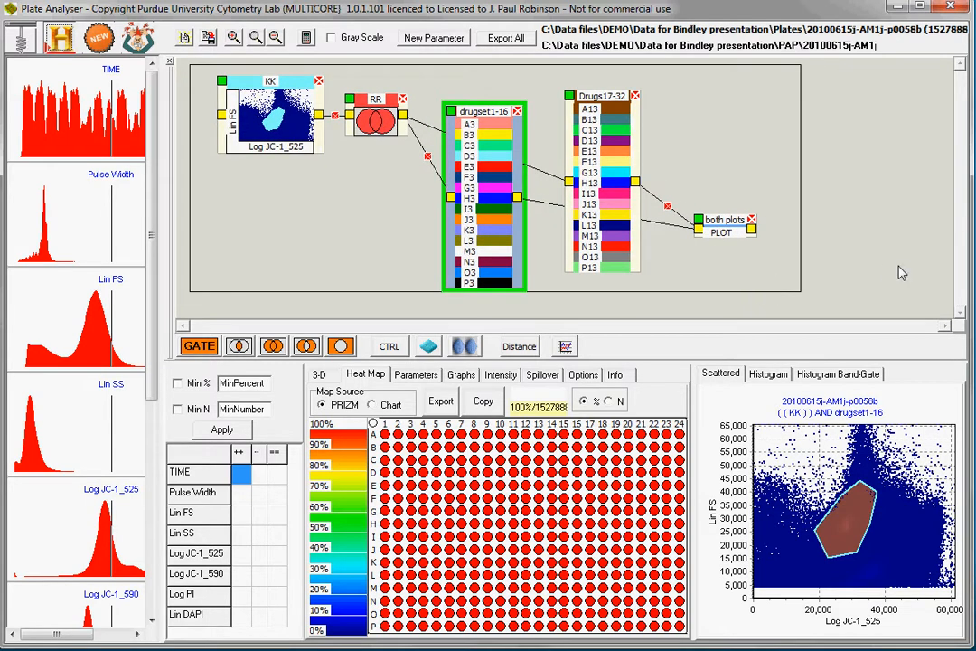
- Delete the Drugs17-32 block from the logic diagram
left_click(898, 266)
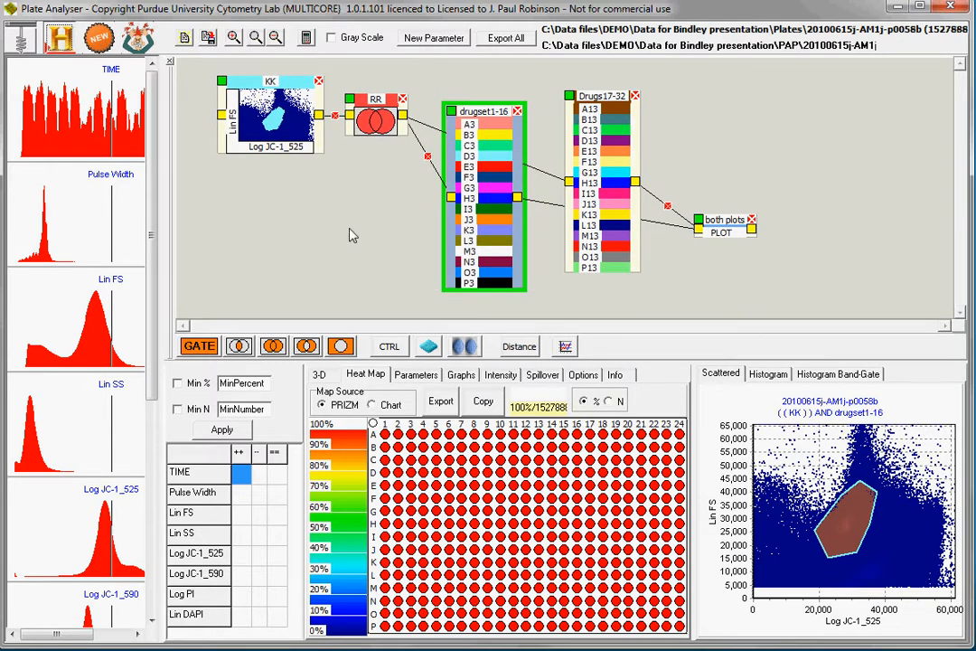
mouse_move(297, 82)
left_mouse_down()
mouse_move(293, 168)
mouse_move(293, 85)
left_mouse_up()
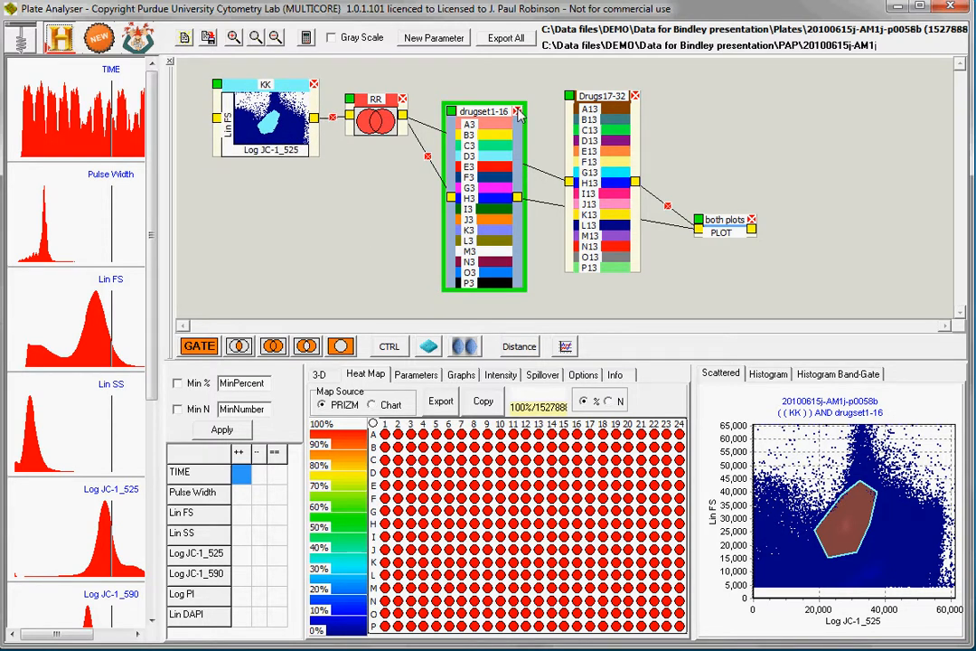
left_click(636, 96)
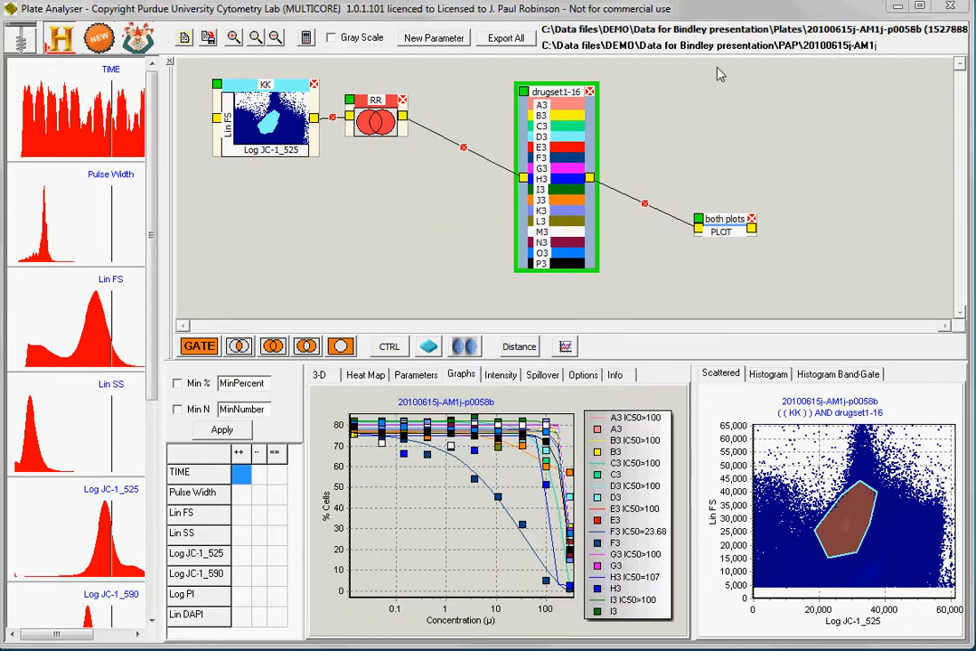
- Rearrange the KK, RR, drugset1-16 and both plots blocks closer together as one chain, freeing canvas space before KK
left_click_drag(718, 219, 782, 90)
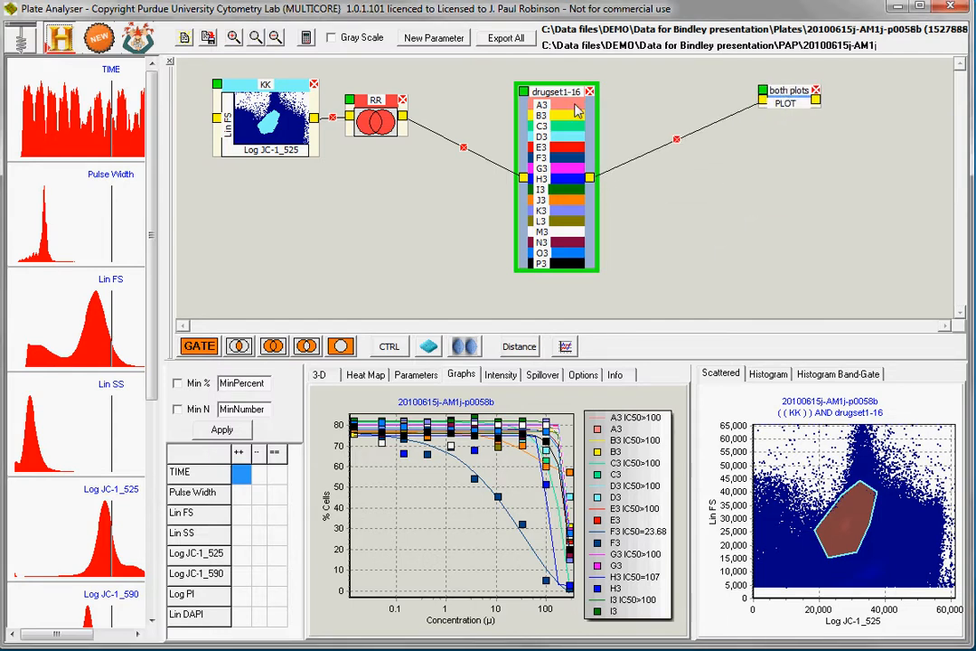
left_click_drag(572, 99, 708, 89)
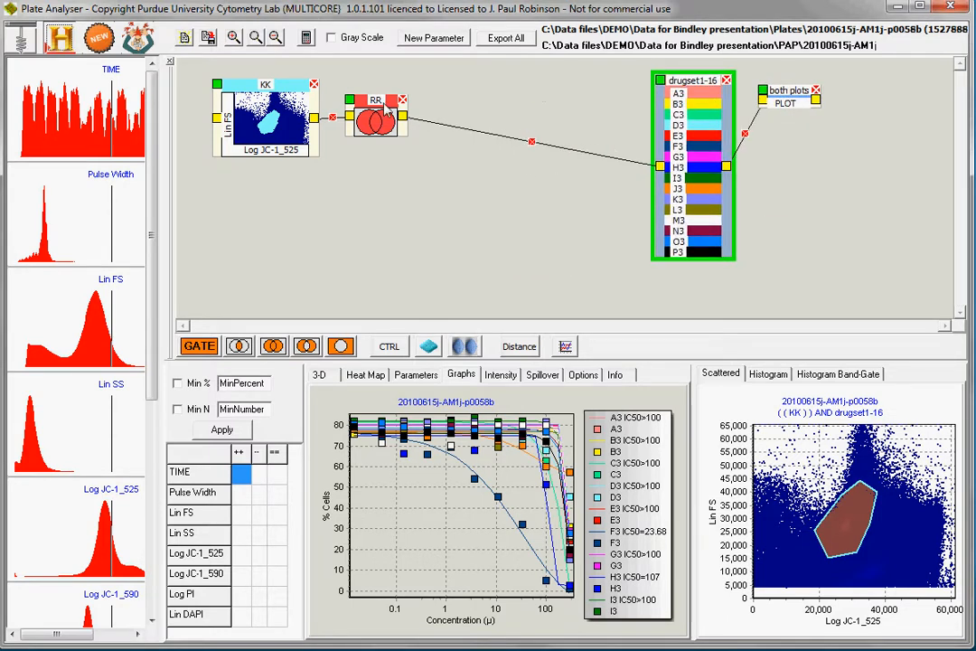
left_click_drag(381, 102, 555, 95)
left_click_drag(217, 79, 411, 63)
left_click_drag(563, 99, 609, 86)
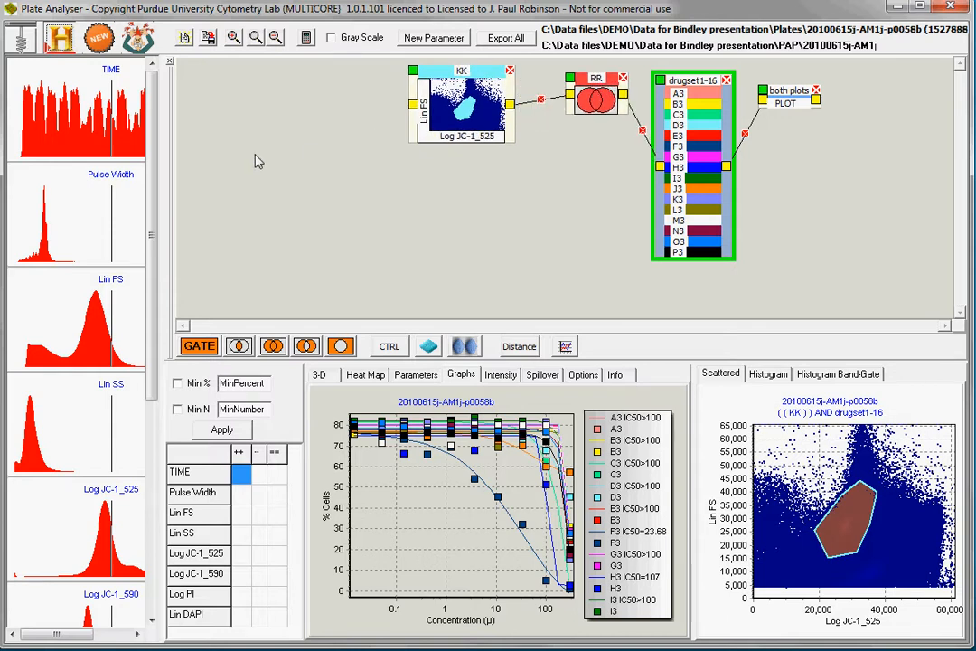
left_click_drag(455, 114, 454, 131)
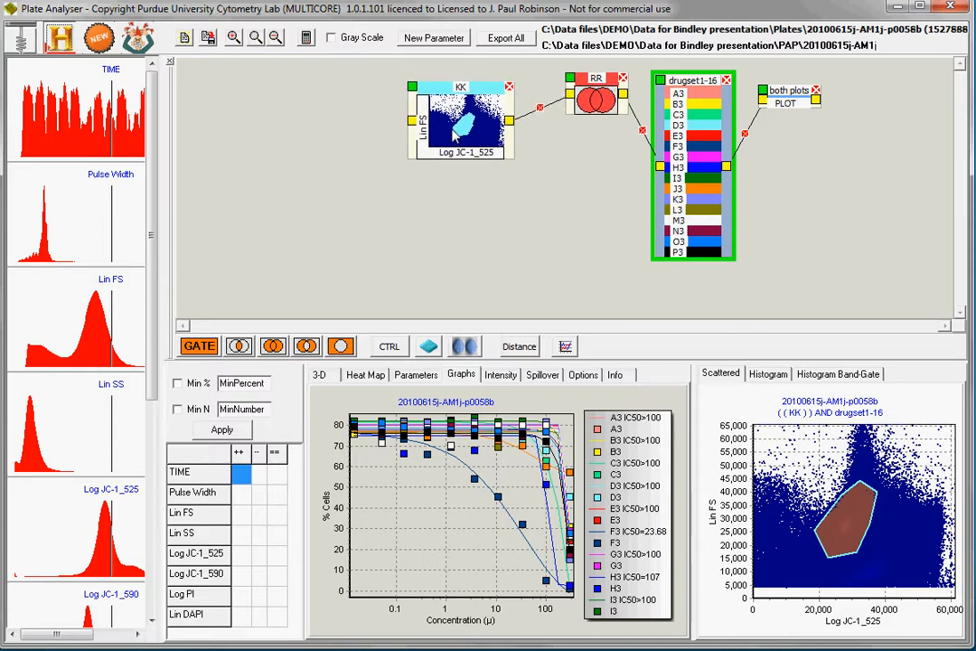
- Inspect the KK gate's scatter plot for wells B15, O24 and P24 individually, including O24 and P24 together
left_click(455, 131)
left_click(366, 375)
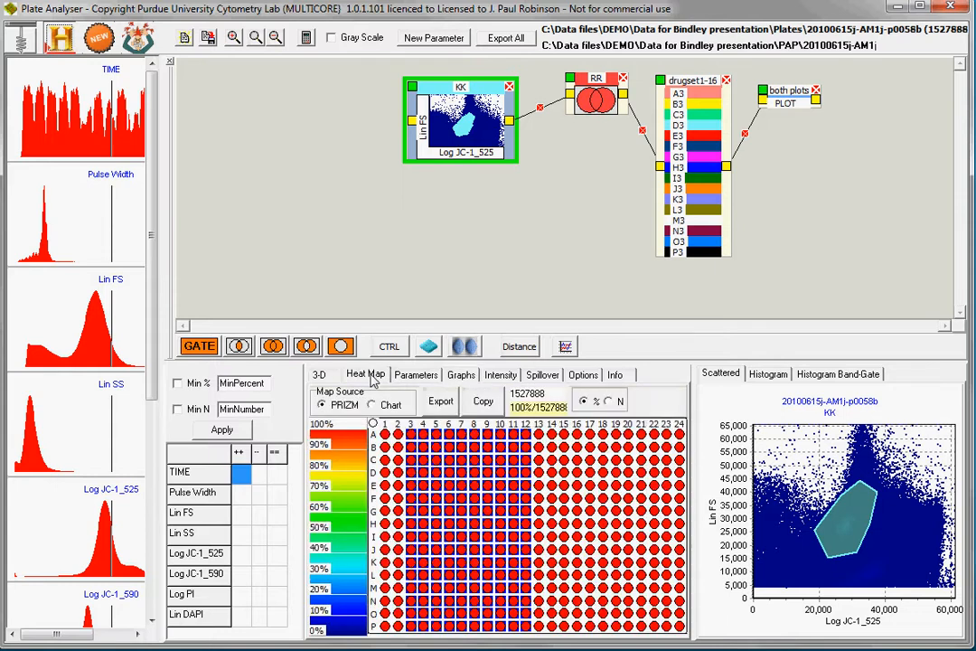
left_click(372, 424)
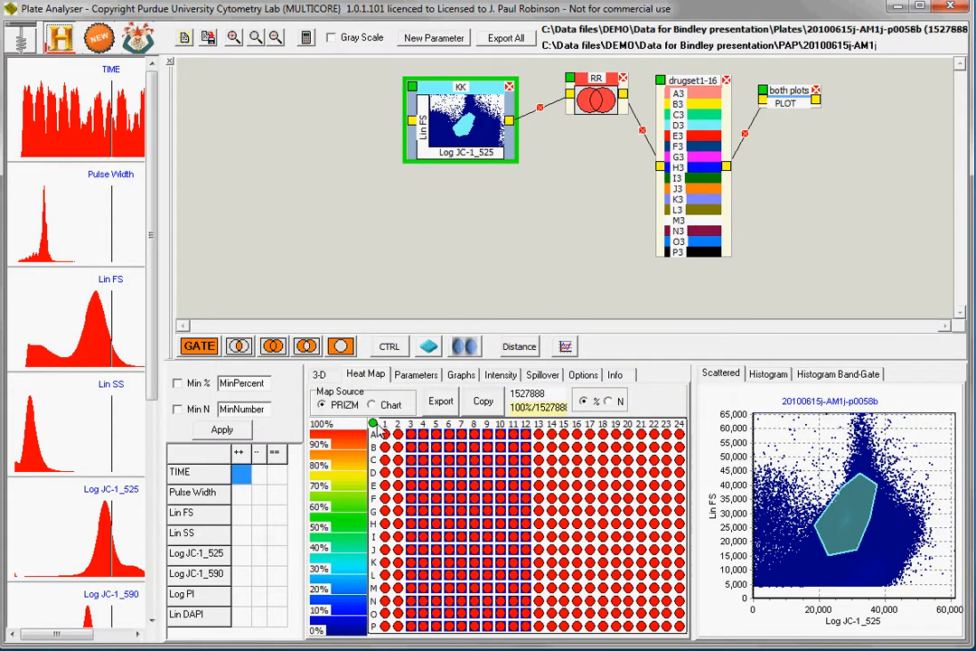
left_click(563, 447)
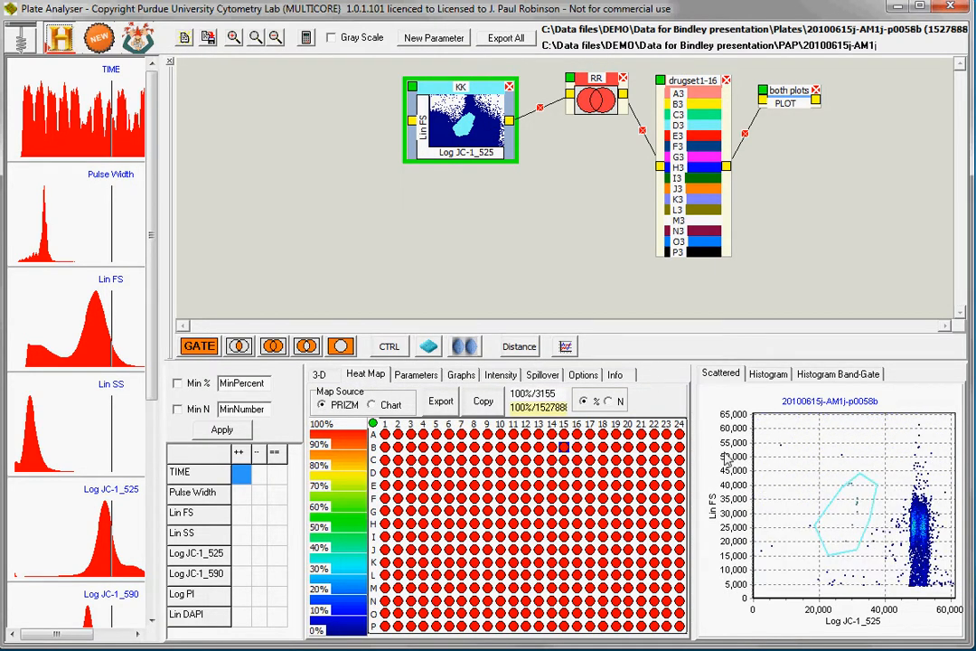
left_click(679, 613)
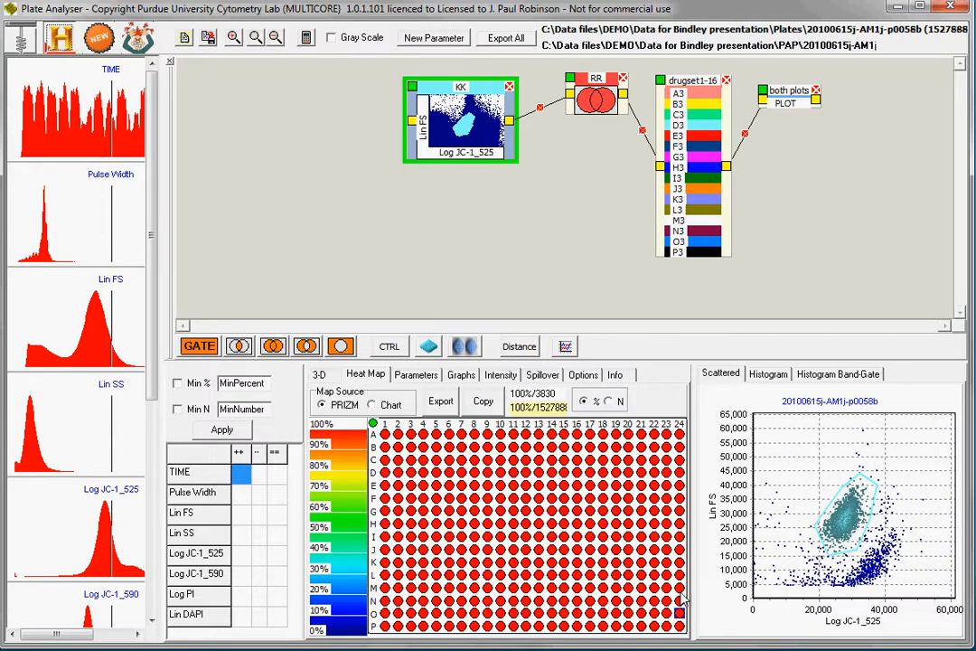
left_click(681, 627)
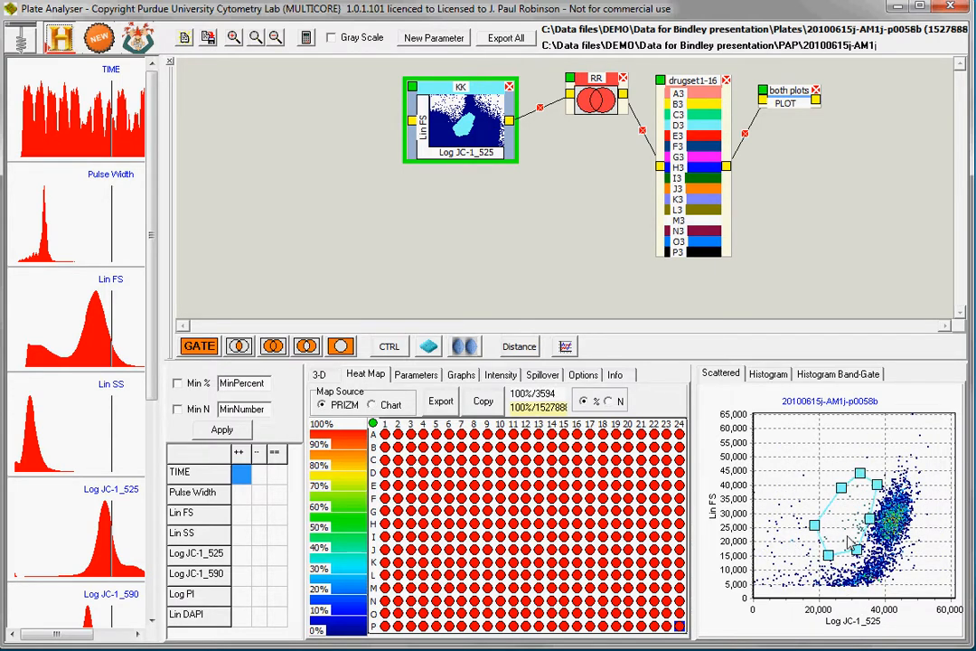
left_click(681, 626)
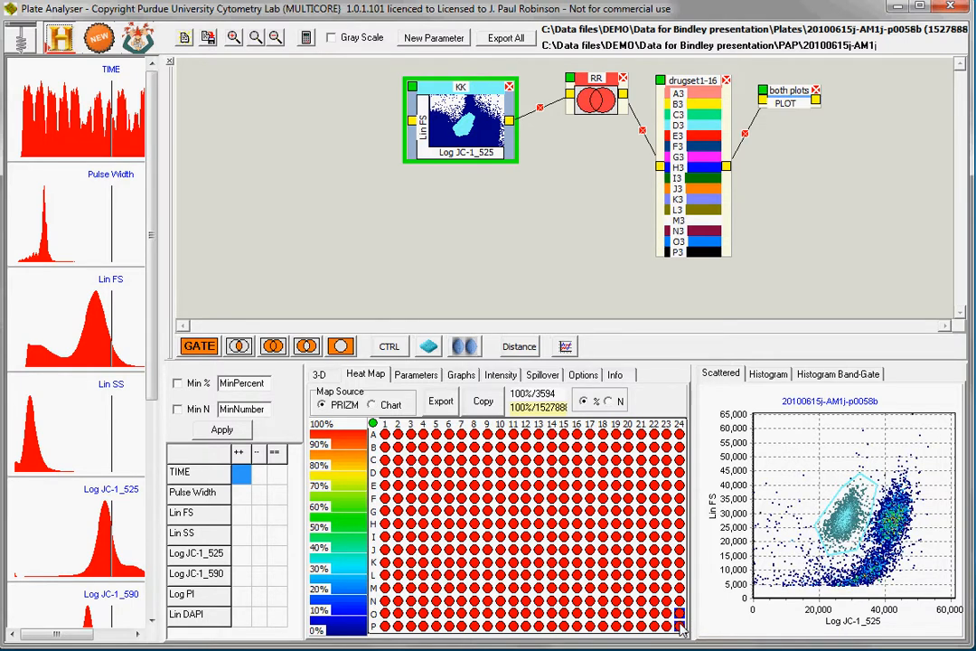
left_click(850, 515)
- Change the KK gate's colour to violet
left_click(486, 92)
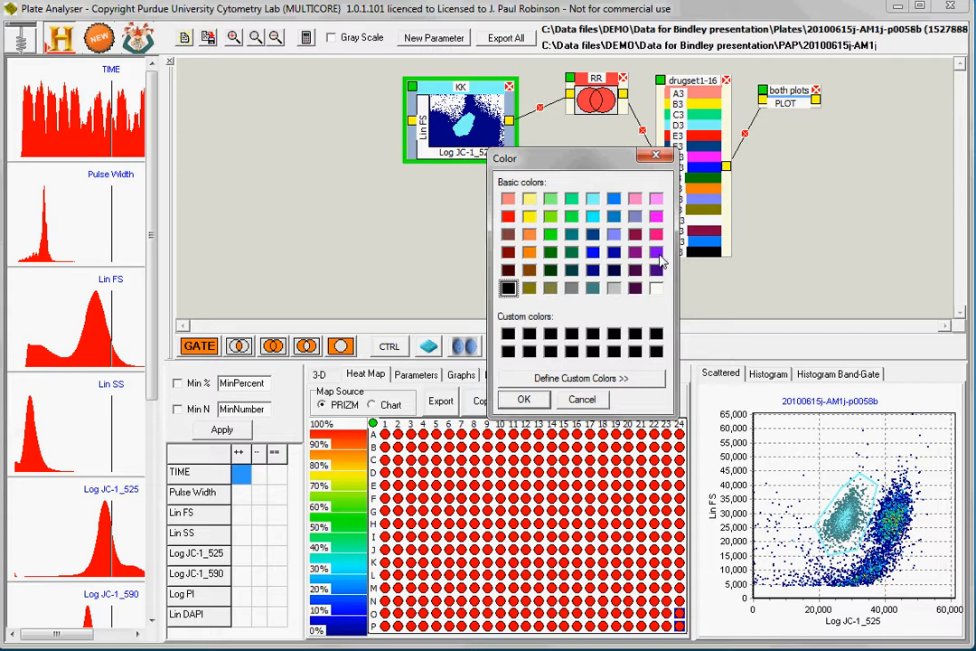
left_click(656, 253)
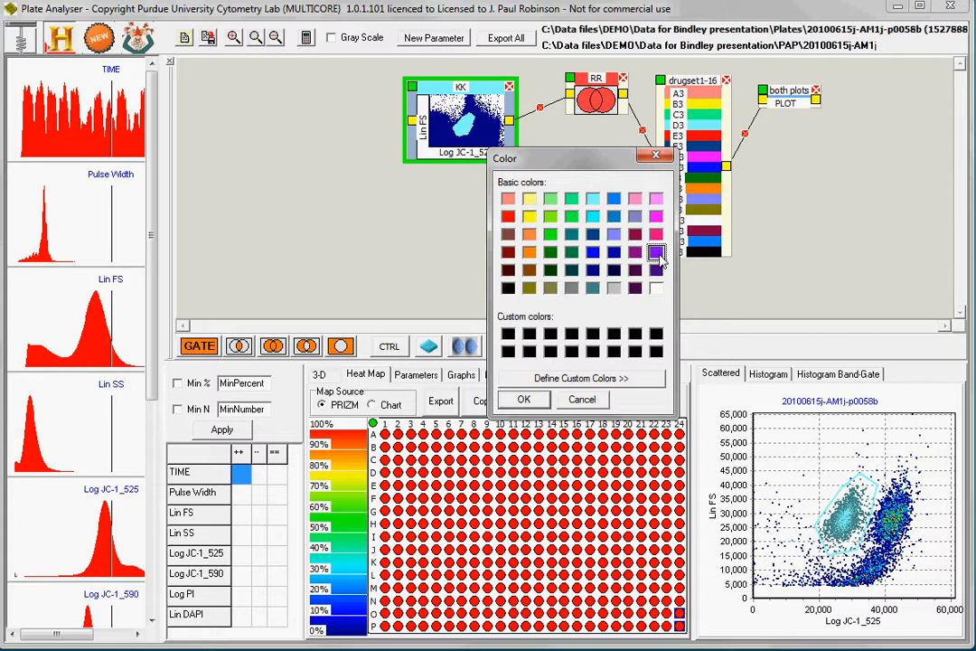
left_click(527, 403)
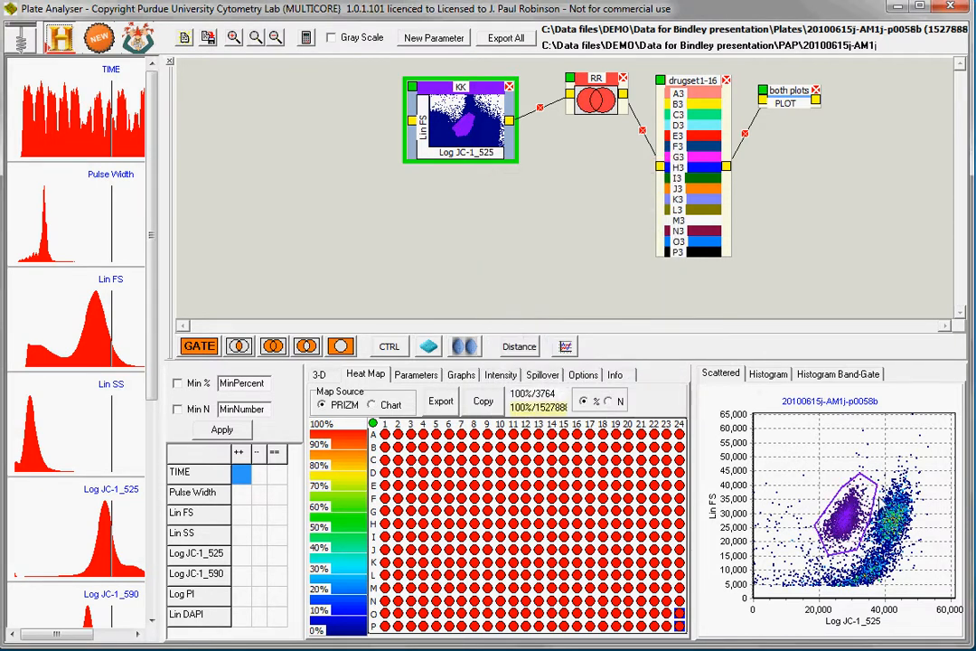
left_click(845, 515)
- Move KK closer to RR, create a gate from well A1, and place it before the KK block
left_click_drag(471, 134, 496, 122)
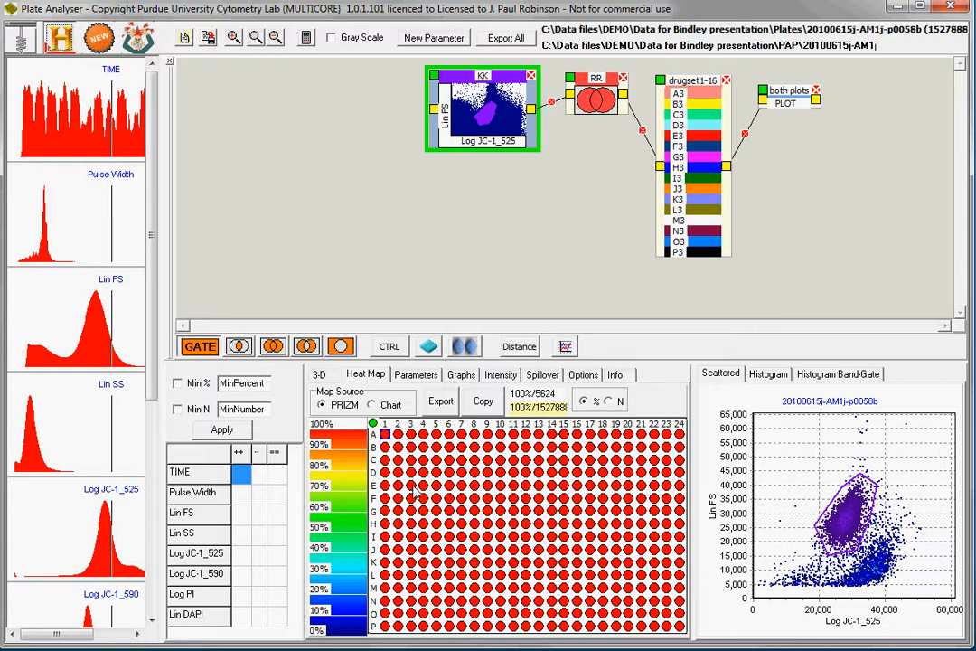
left_click(200, 347)
left_click_drag(304, 129, 383, 99)
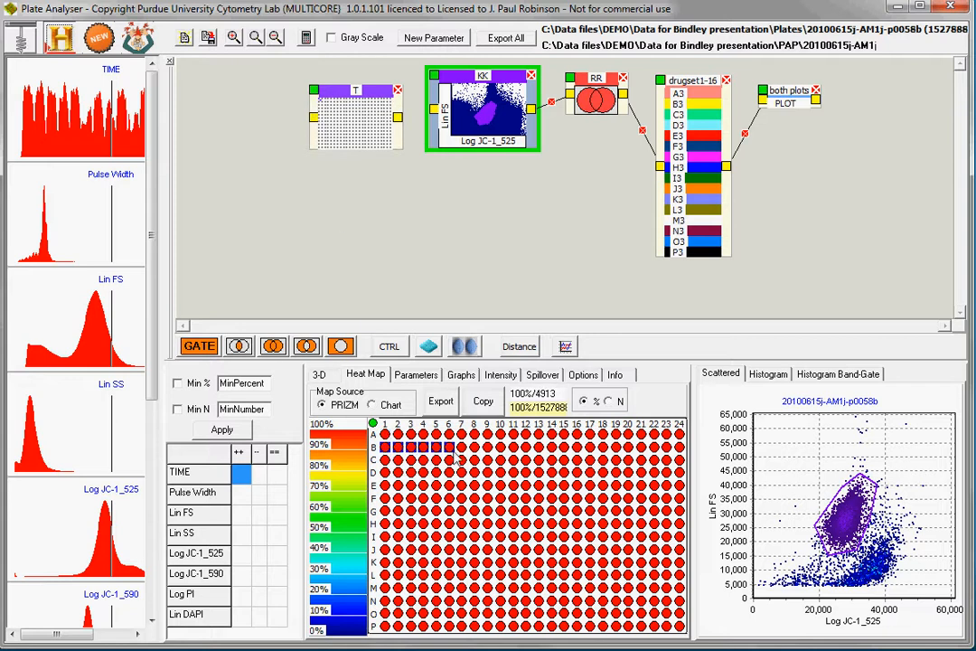
- Create a gate from wells B1 through D8 and place its block beneath the T gate
left_click_drag(385, 447, 476, 479)
right_click(480, 484)
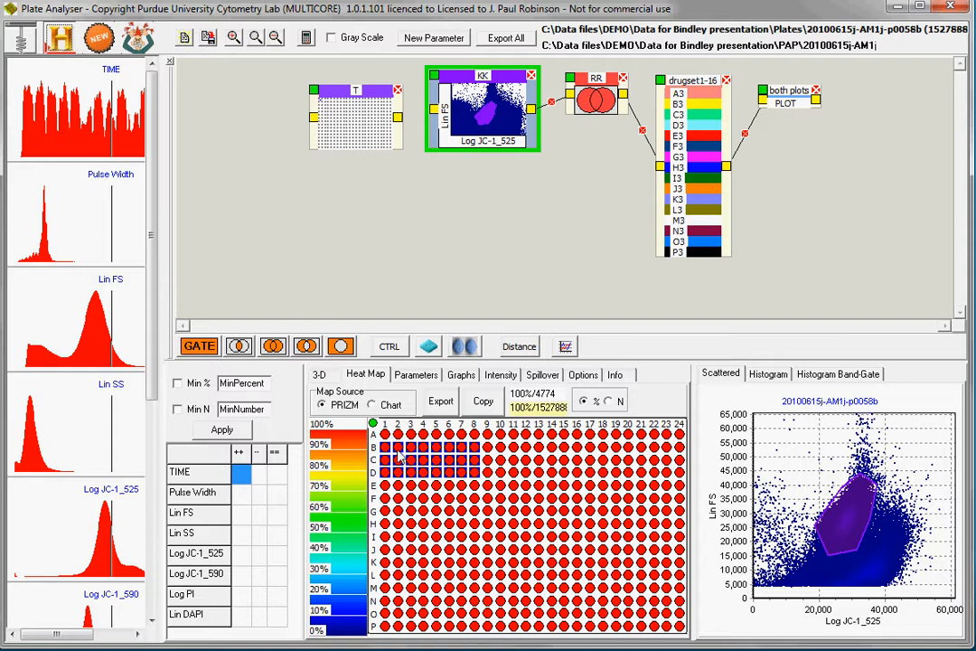
left_click(201, 346)
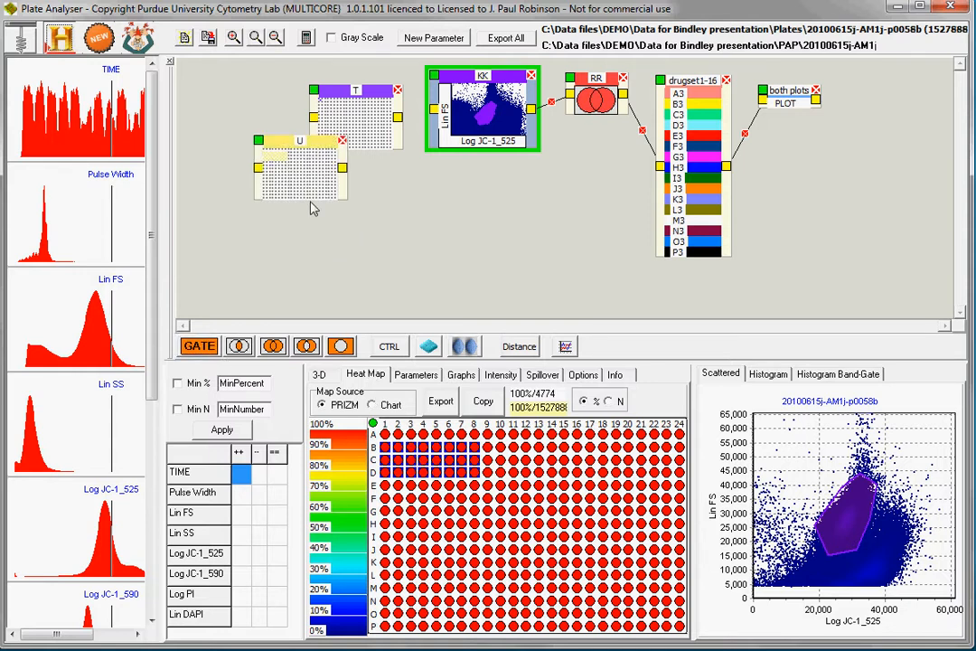
left_click_drag(321, 156, 395, 175)
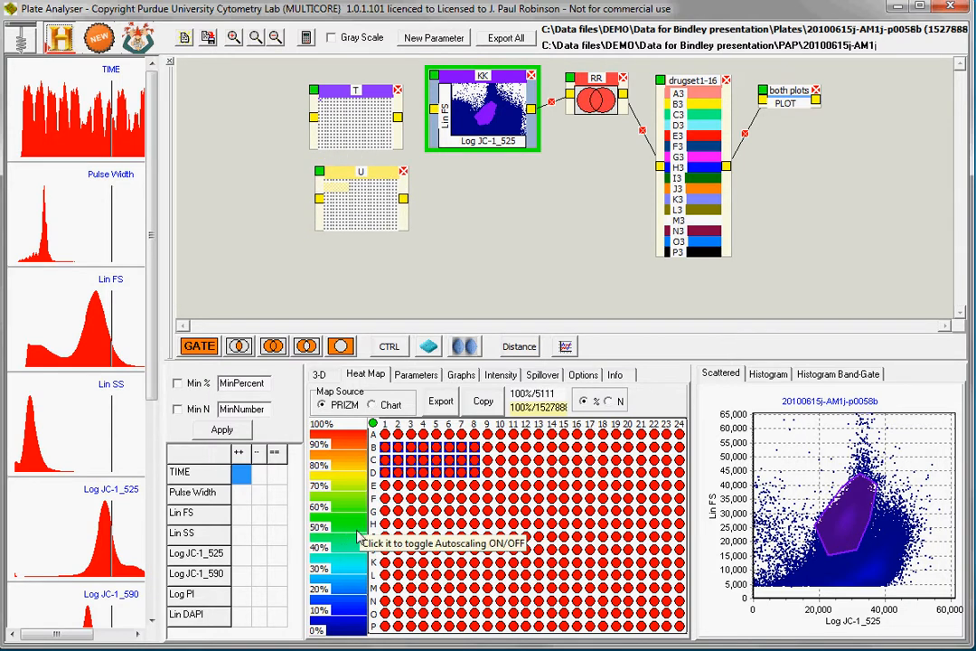
- Create a gate from all wells in rows G to N and place its block below the KK and RR blocks
left_click_drag(385, 511, 674, 607)
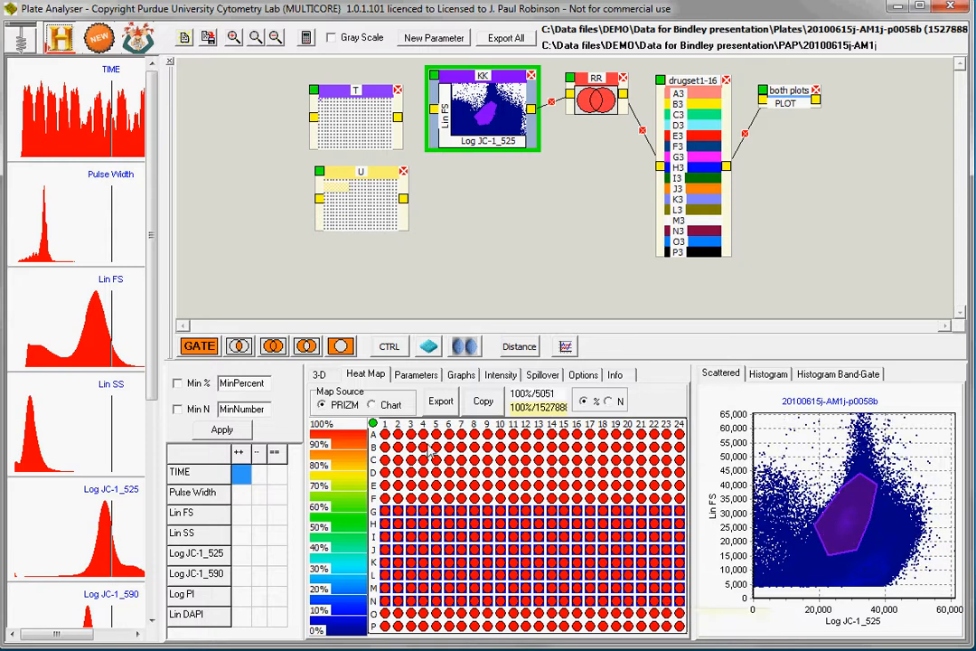
left_click(209, 352)
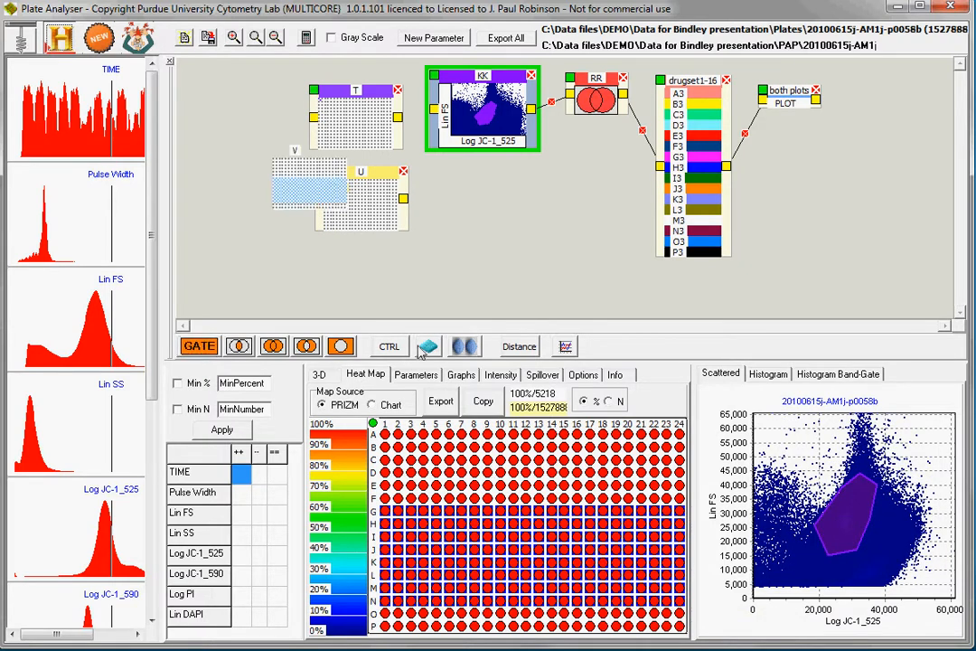
left_click_drag(326, 154, 586, 161)
- Move the U block beneath V, set T aside below both plots, and shift KK away from RR
left_click_drag(370, 175, 586, 237)
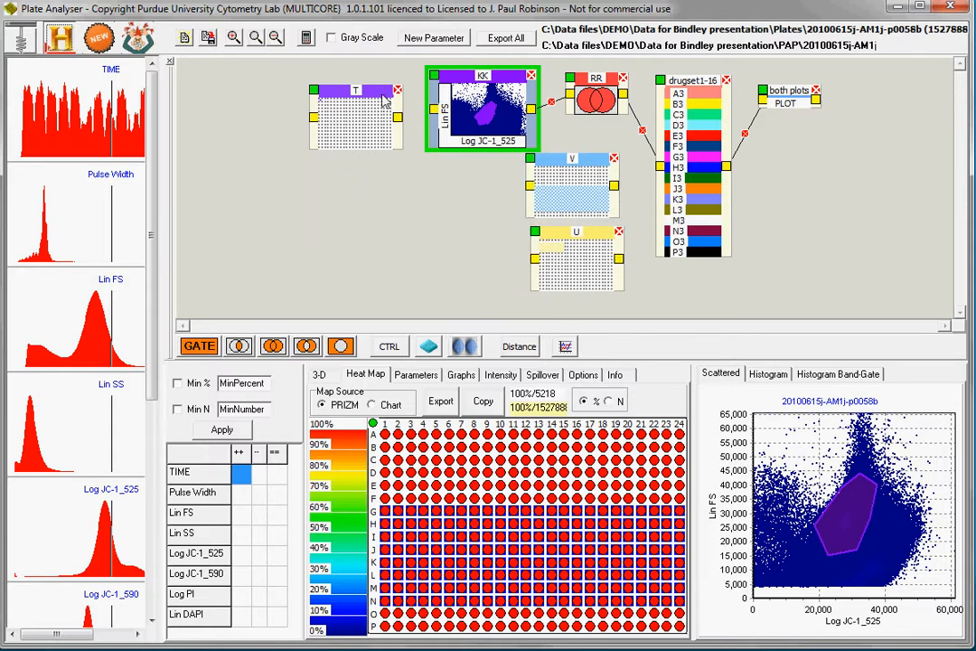
left_click_drag(384, 101, 832, 257)
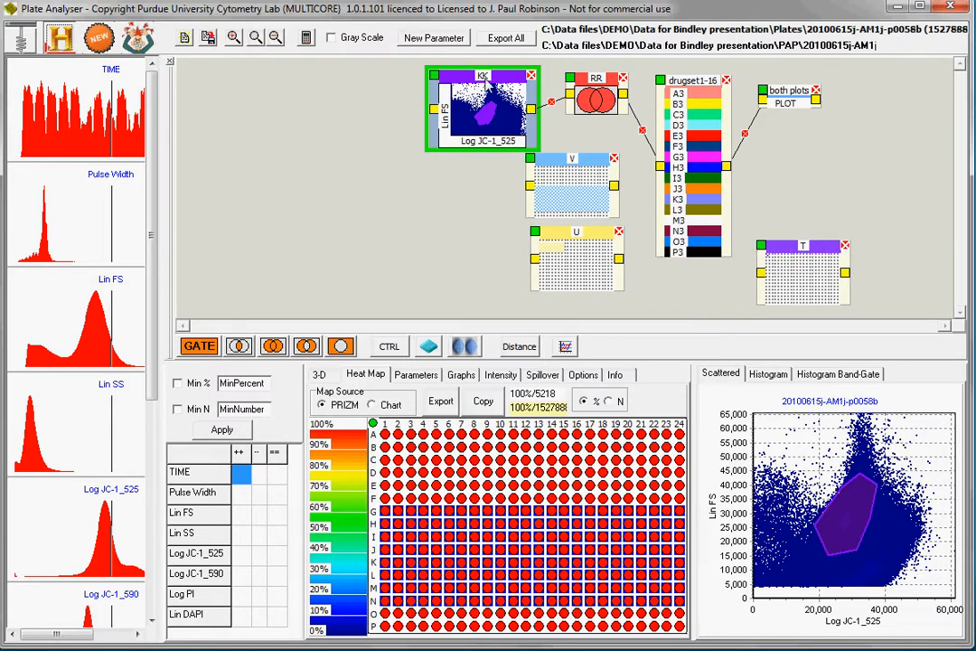
left_click_drag(488, 79, 421, 71)
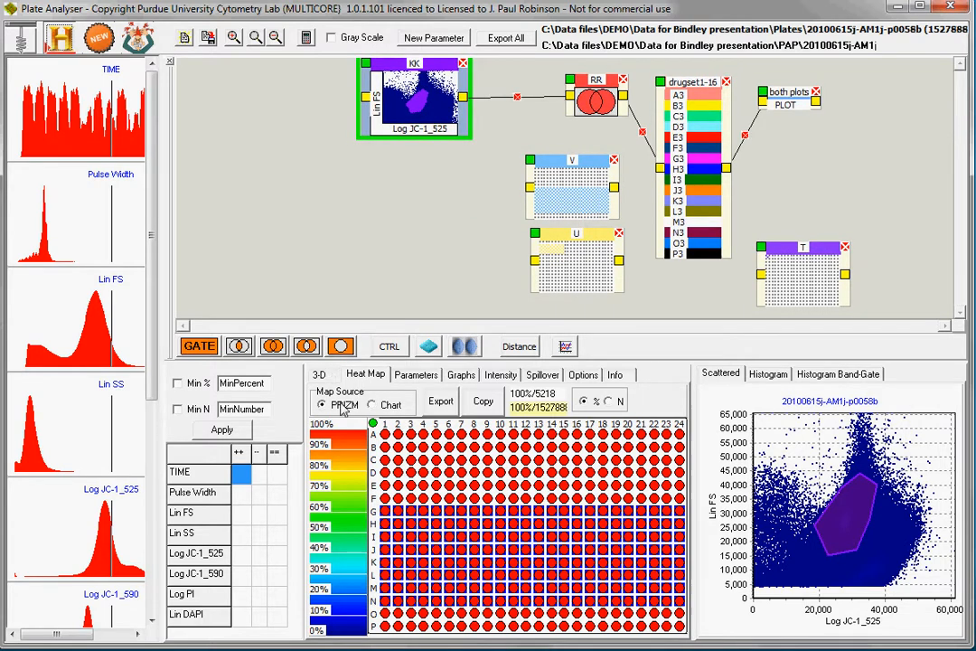
left_click_drag(369, 106, 335, 109)
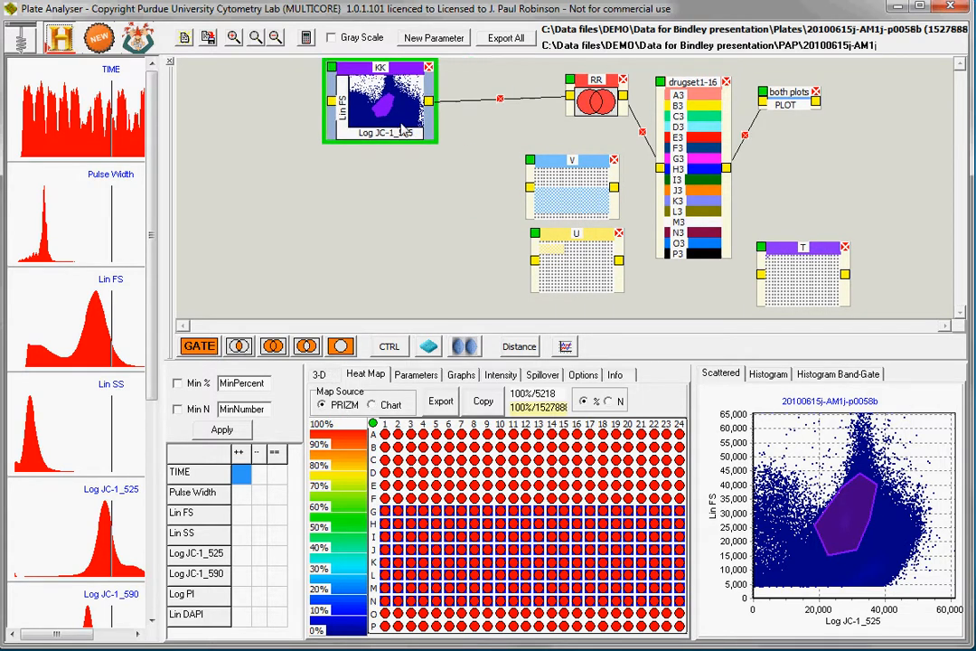
left_click_drag(403, 129, 338, 121)
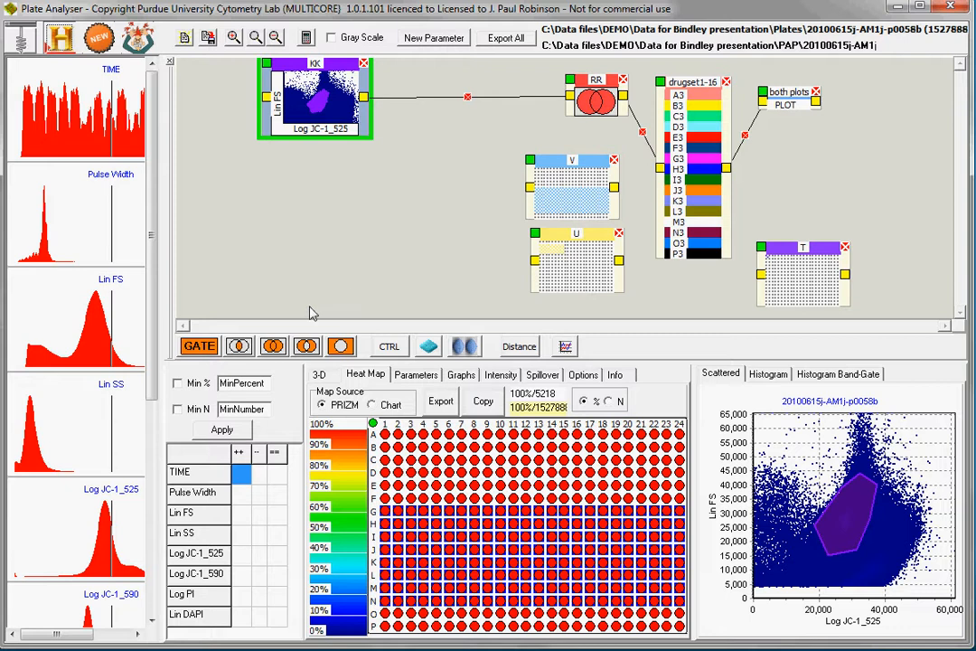
- Add a two-circle logic block, discard it, and move the existing RR block closer to KK
left_click(273, 348)
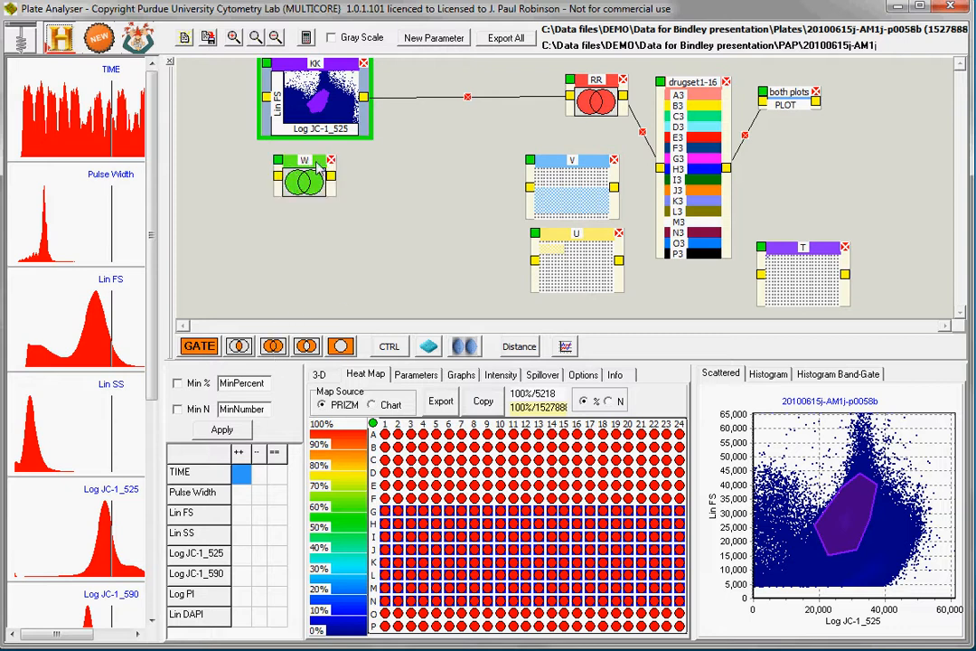
left_click_drag(271, 142, 477, 138)
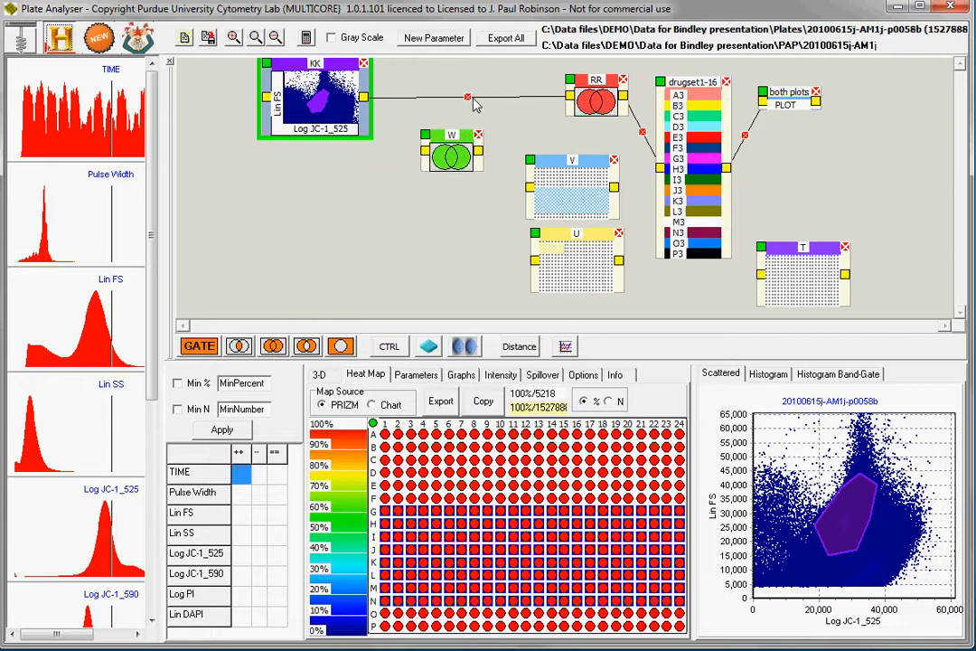
left_click_drag(592, 95, 455, 90)
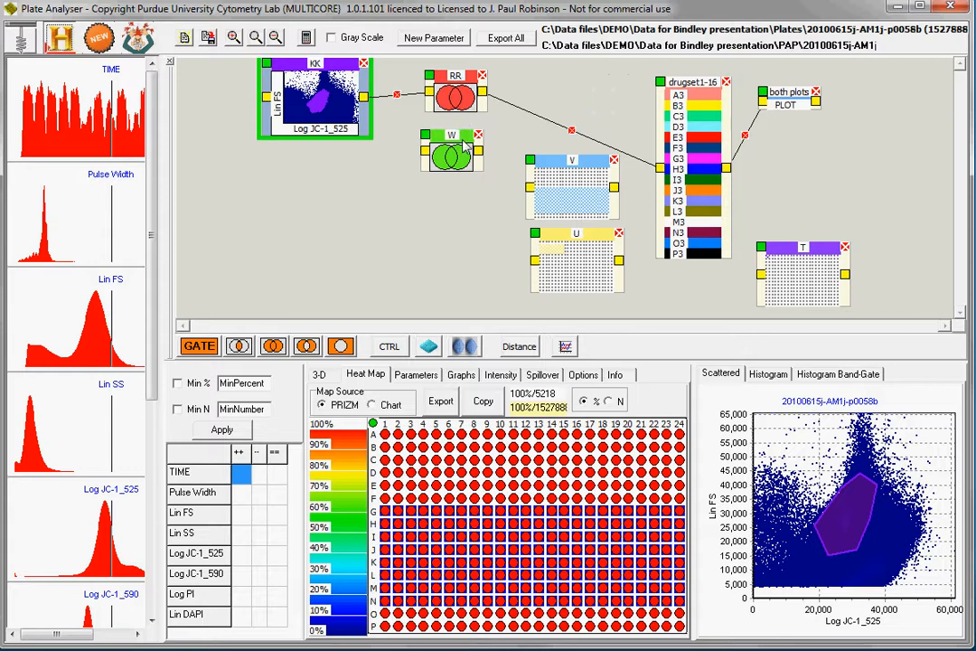
left_click_drag(466, 147, 287, 222)
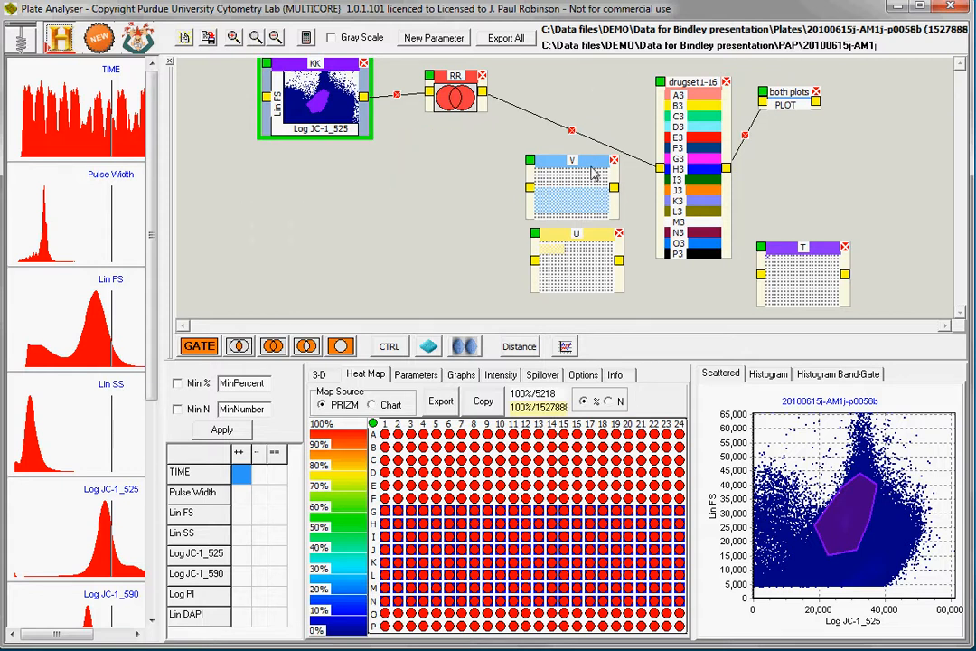
- Place the V gate beneath KK, connect its output to the RR block, and select V to display its events
left_click_drag(590, 166, 336, 193)
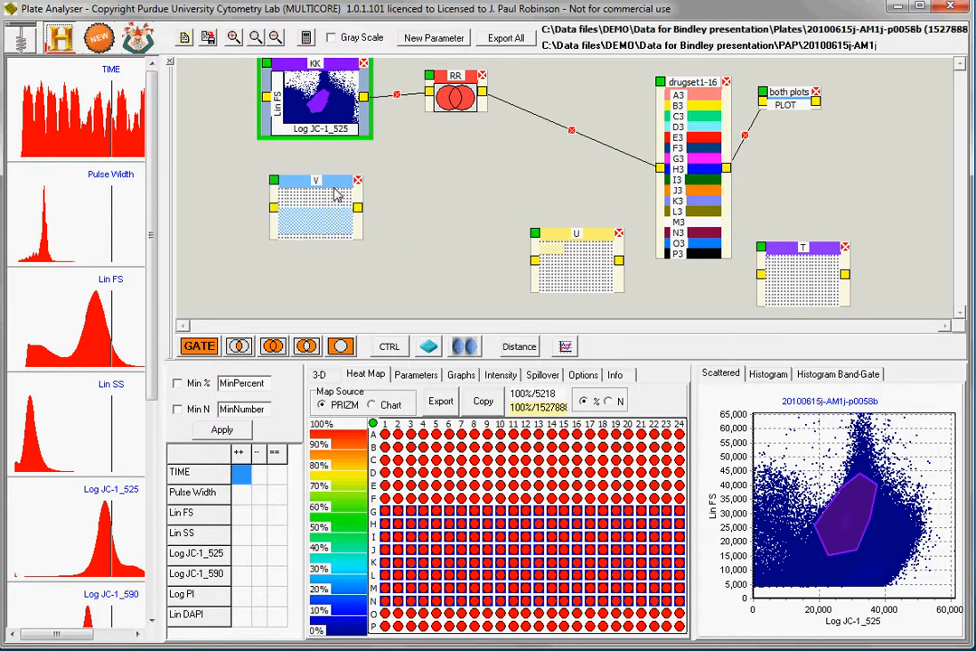
mouse_move(432, 103)
left_mouse_down()
mouse_move(361, 205)
mouse_move(330, 208)
left_mouse_up()
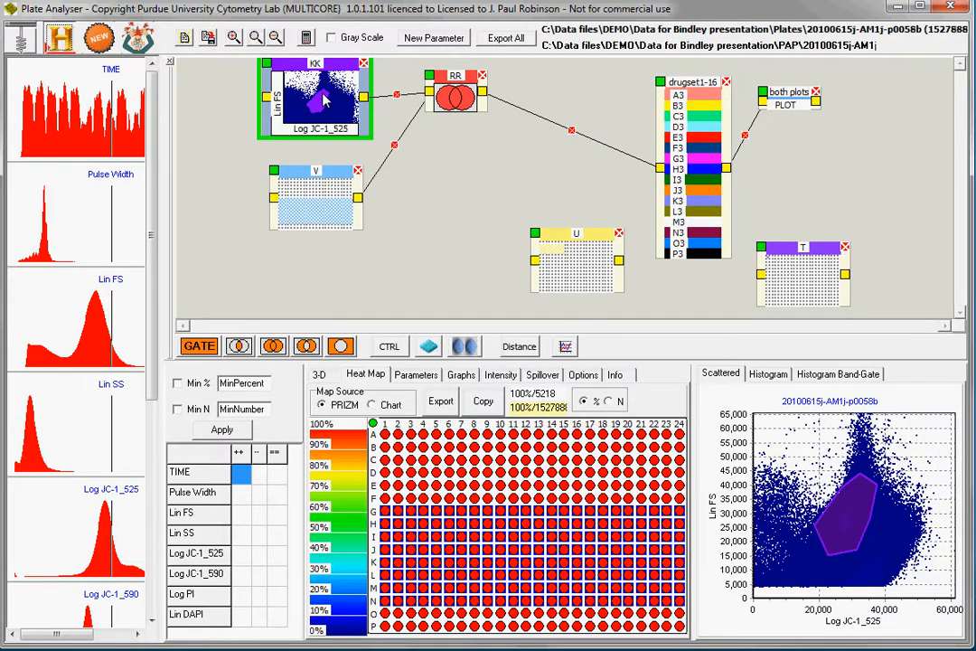
left_click(318, 211)
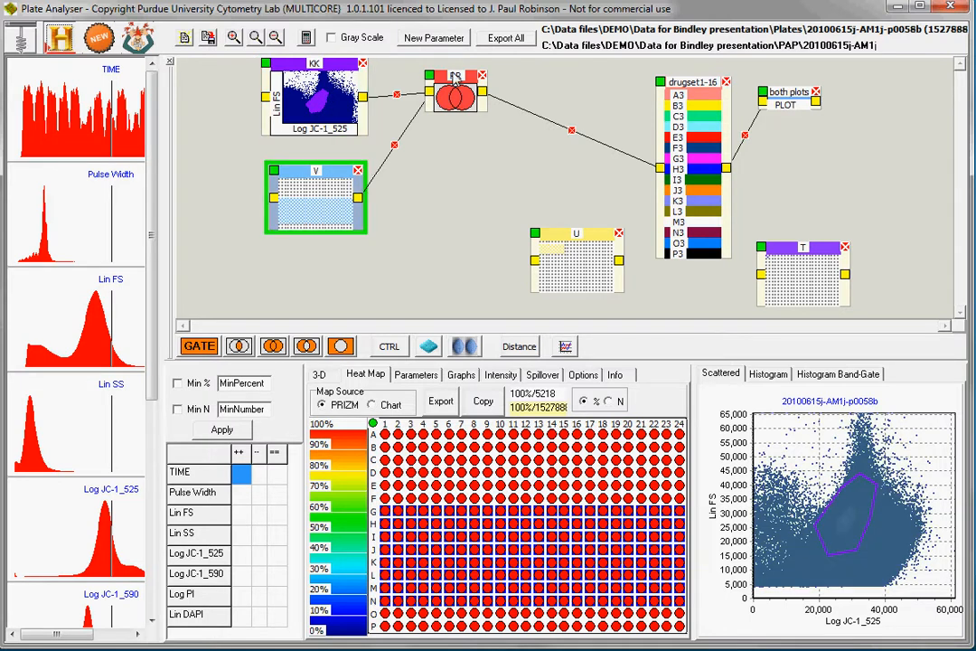
- Review the KK gate's events, then examine the concentration-response graphs for drugset1-16 and return to the V gate
left_click(311, 130)
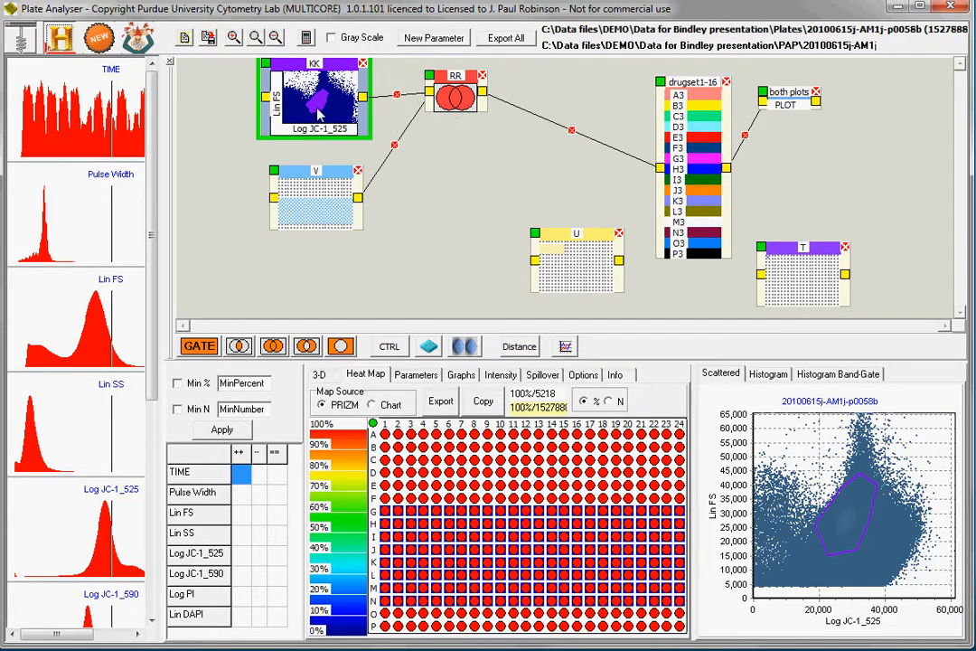
left_click(706, 177)
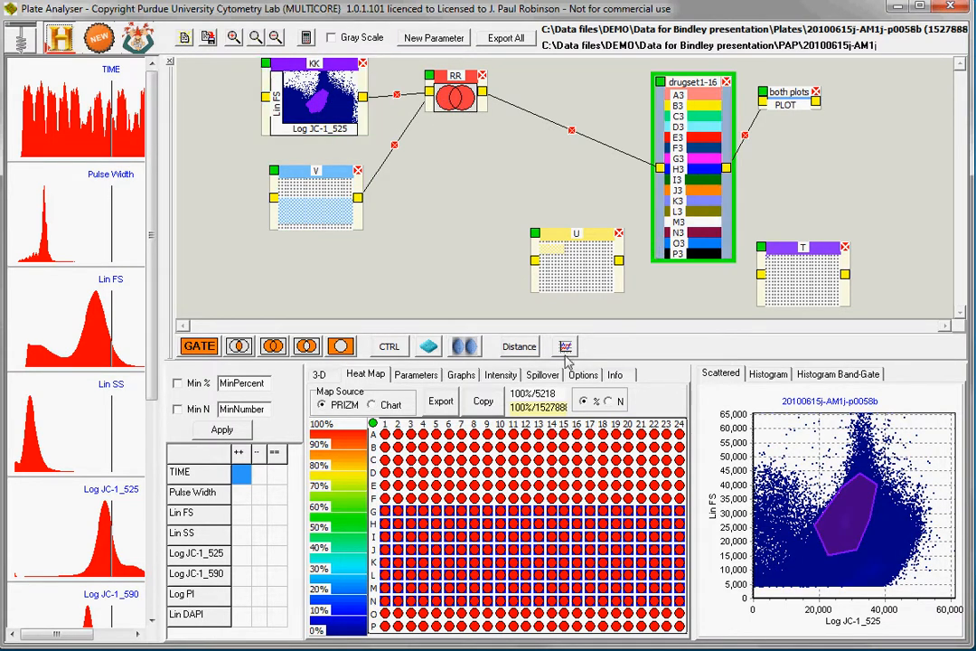
left_click(462, 374)
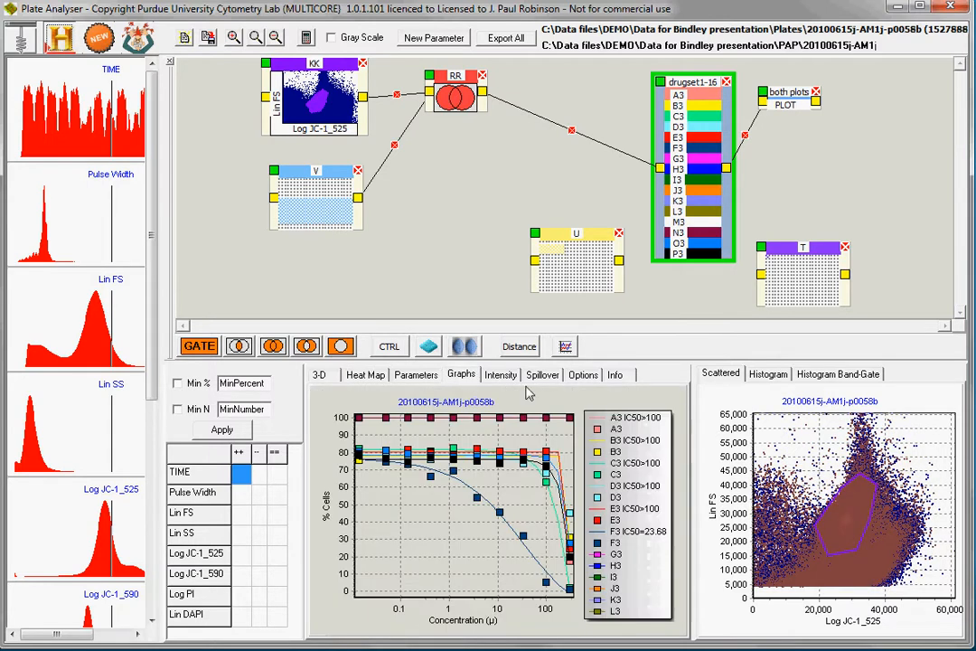
left_click(708, 211)
left_click(331, 206)
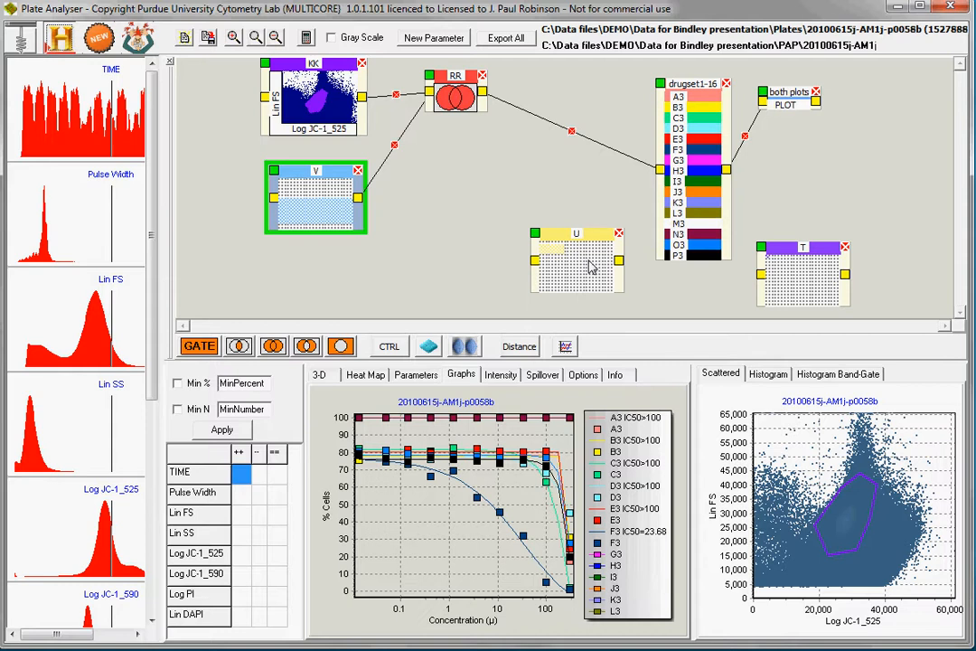
- Move the U gate beneath V, connect its output to the RR block, and select U to display its events
left_click_drag(547, 237, 484, 241)
left_click_drag(312, 215, 310, 206)
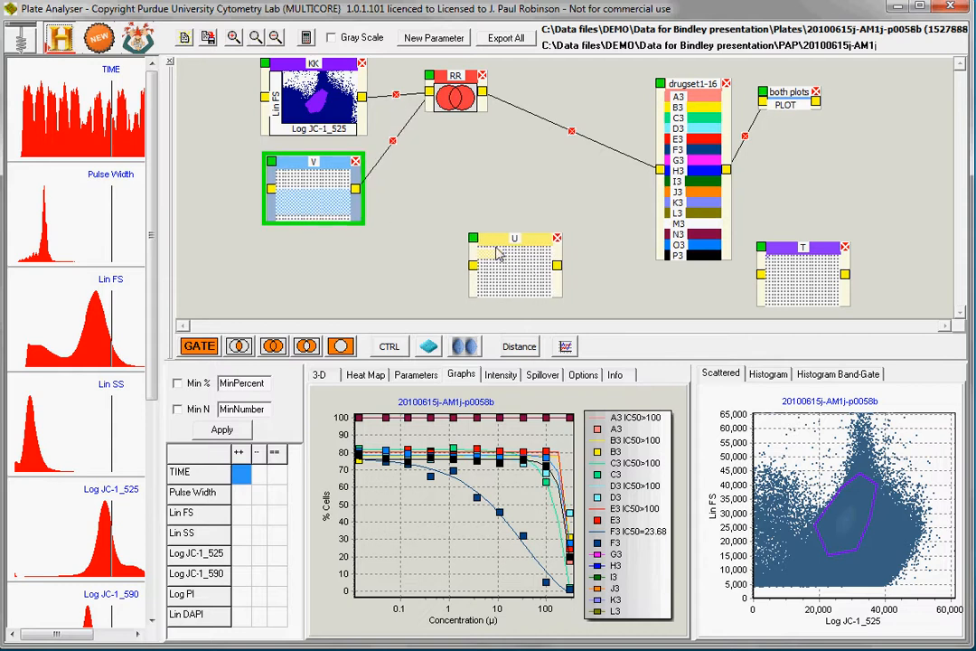
left_click_drag(542, 242, 349, 247)
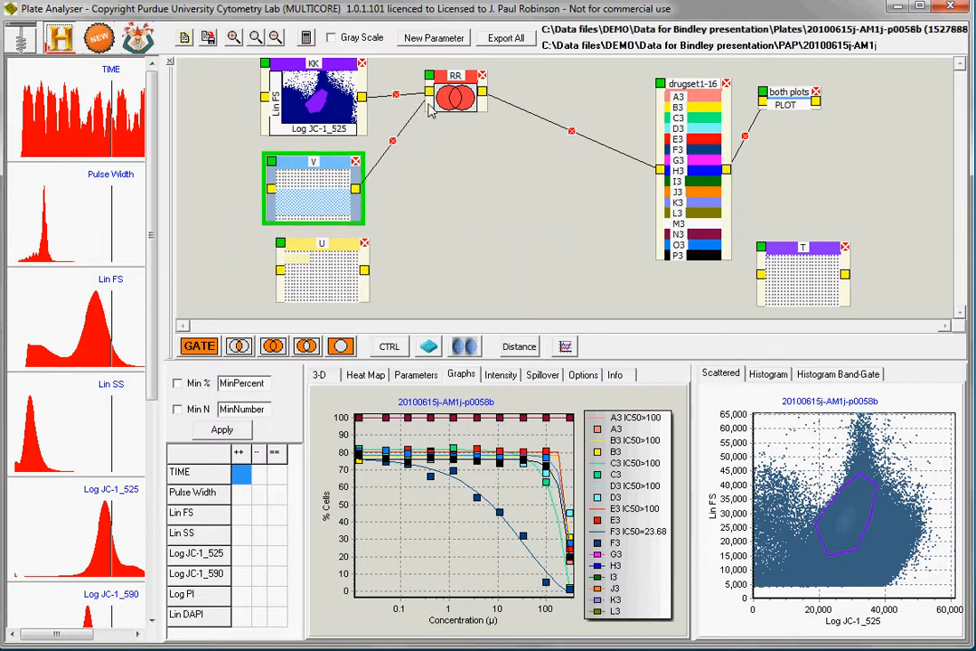
mouse_move(430, 102)
left_mouse_down()
mouse_move(327, 190)
mouse_move(311, 233)
mouse_move(364, 270)
left_mouse_up()
left_click(327, 278)
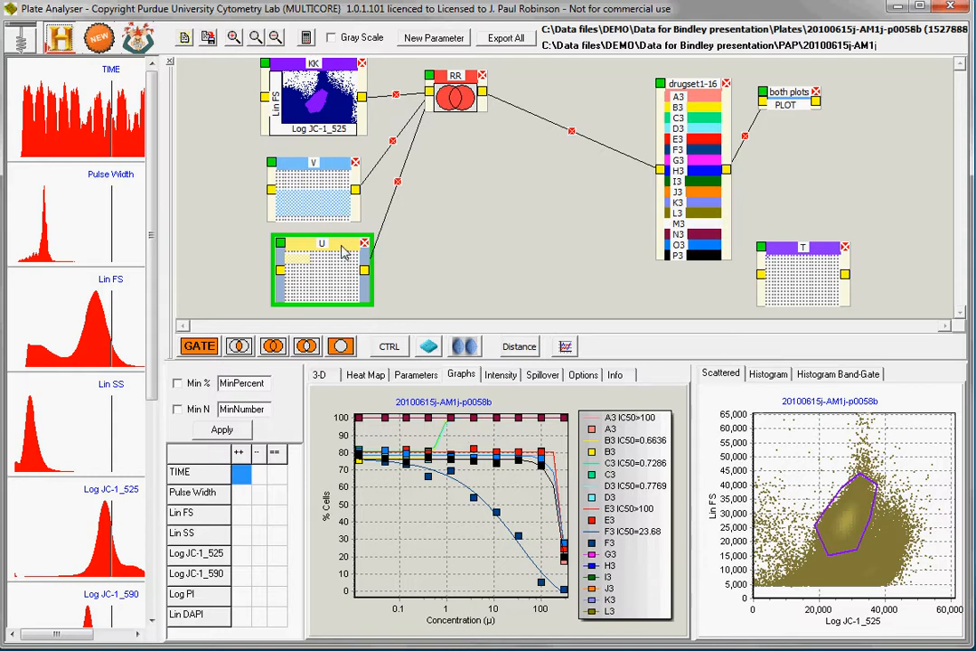
- Remove the connections from V and KK to the RR block, leaving U as its only input
left_click(327, 197)
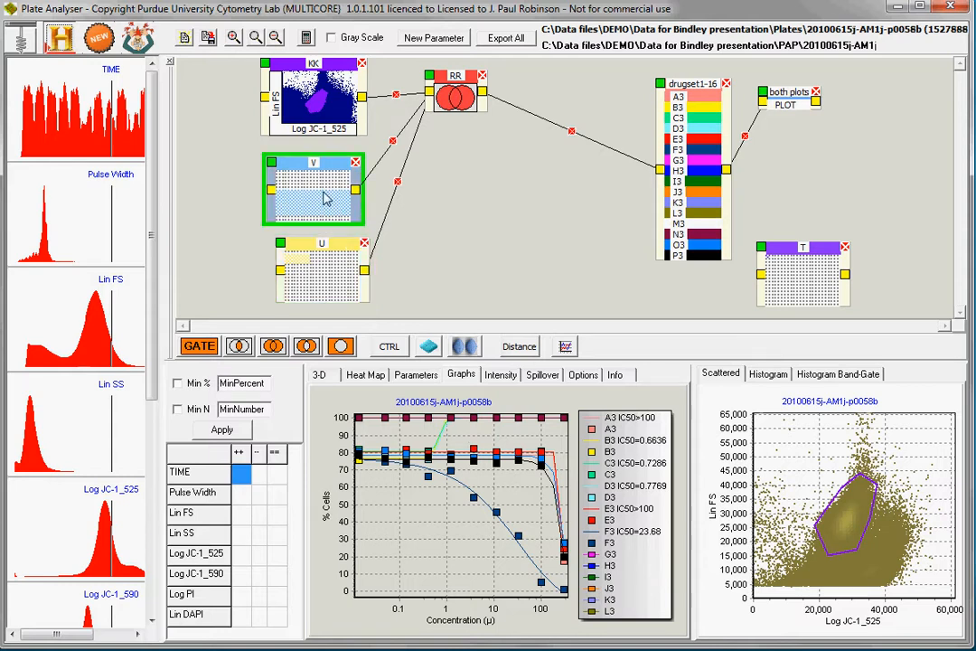
left_click(346, 283)
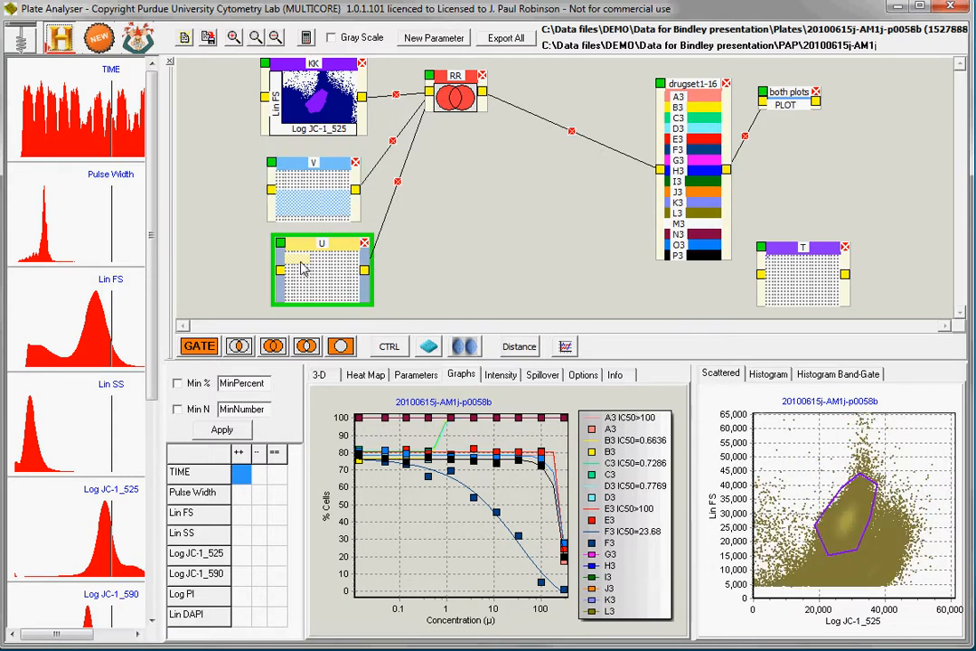
left_click(393, 145)
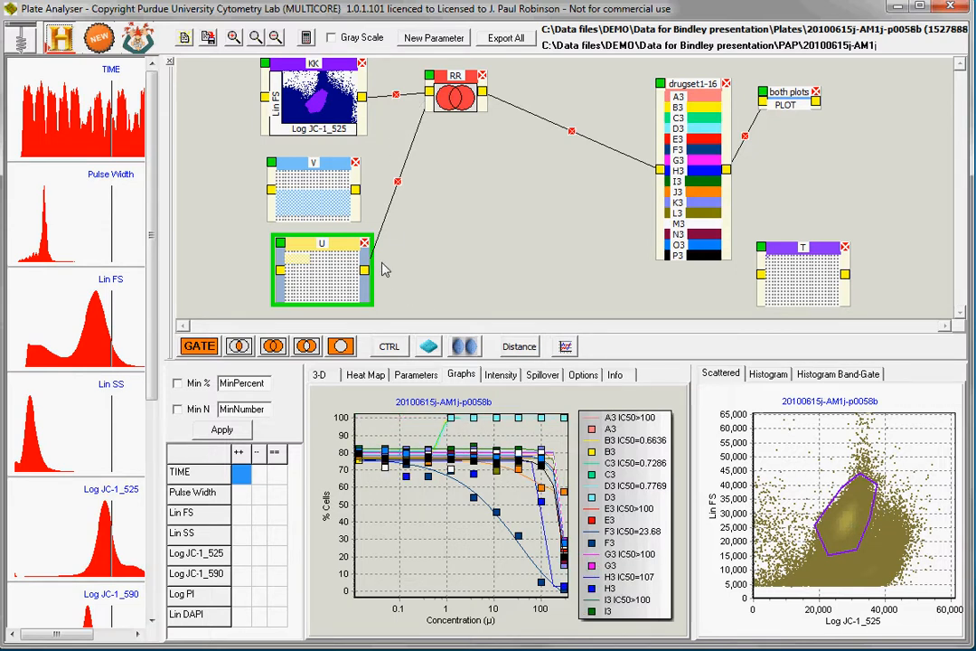
left_click_drag(326, 283, 333, 286)
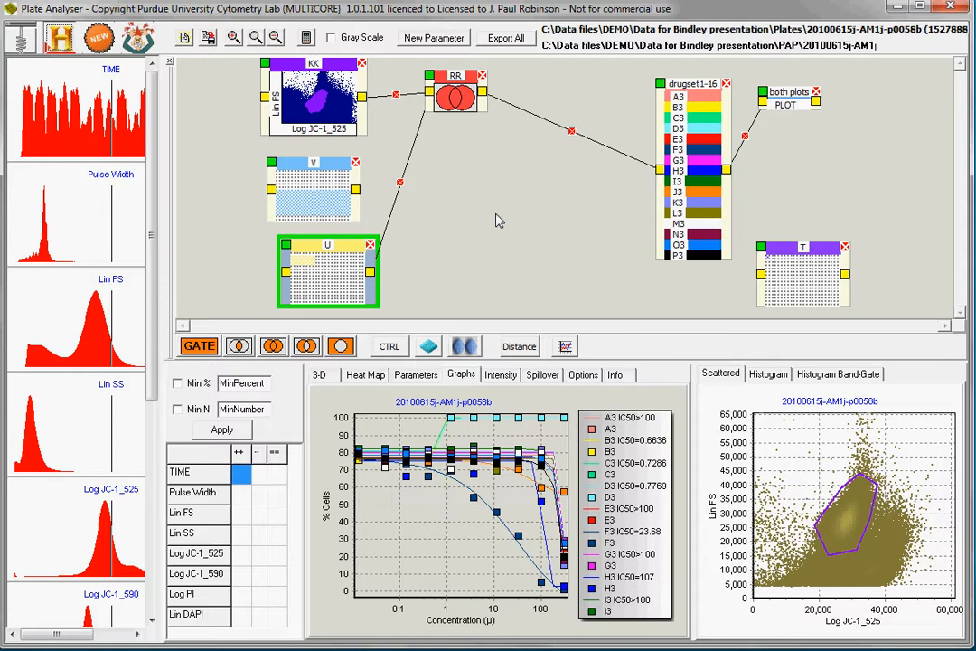
left_click(310, 103)
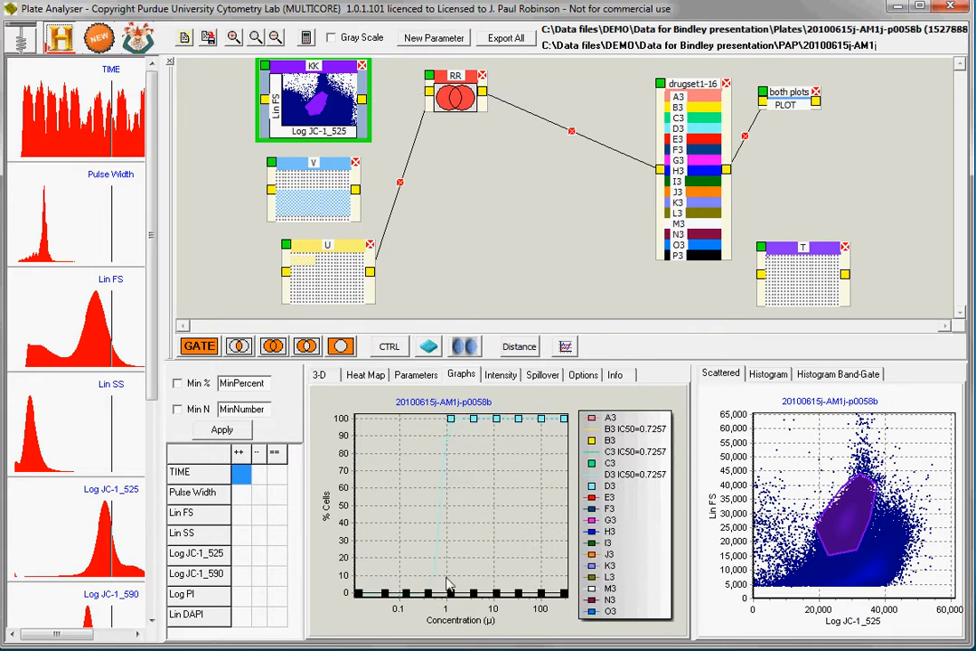
left_click_drag(312, 275, 313, 281)
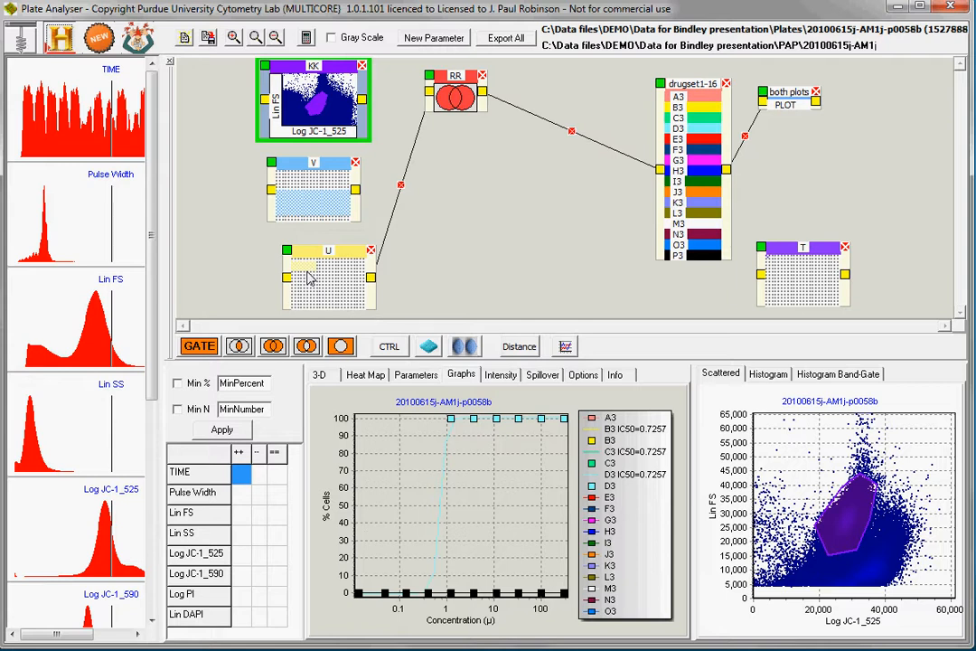
- Shift U, RR and KK closer to the drugset1-16 block and delete the V well gate
left_click_drag(301, 244, 572, 279)
left_click_drag(468, 99, 597, 107)
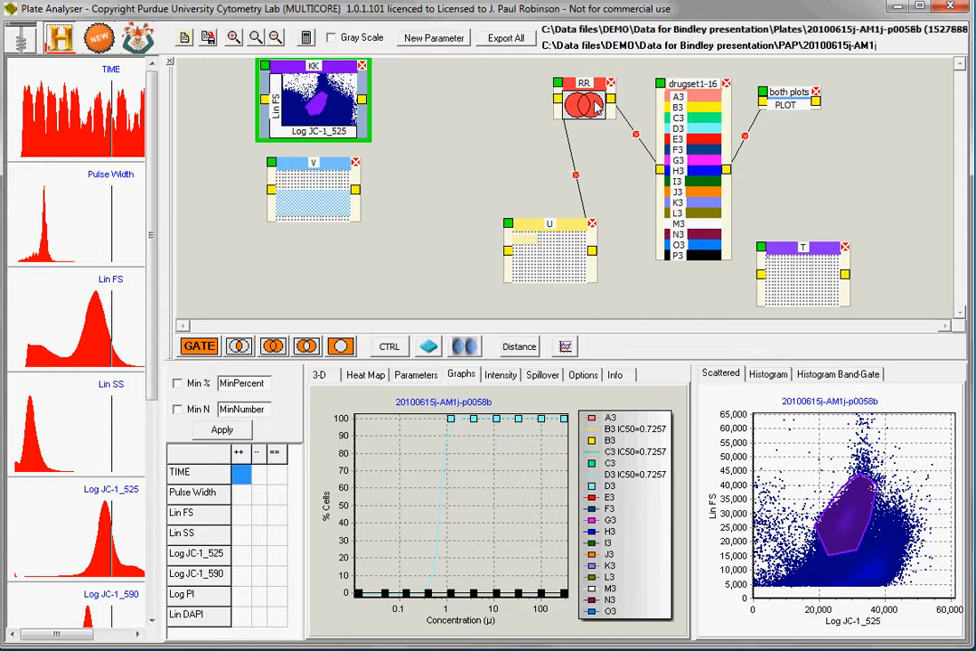
left_click_drag(259, 83, 375, 88)
left_click_drag(297, 200, 382, 211)
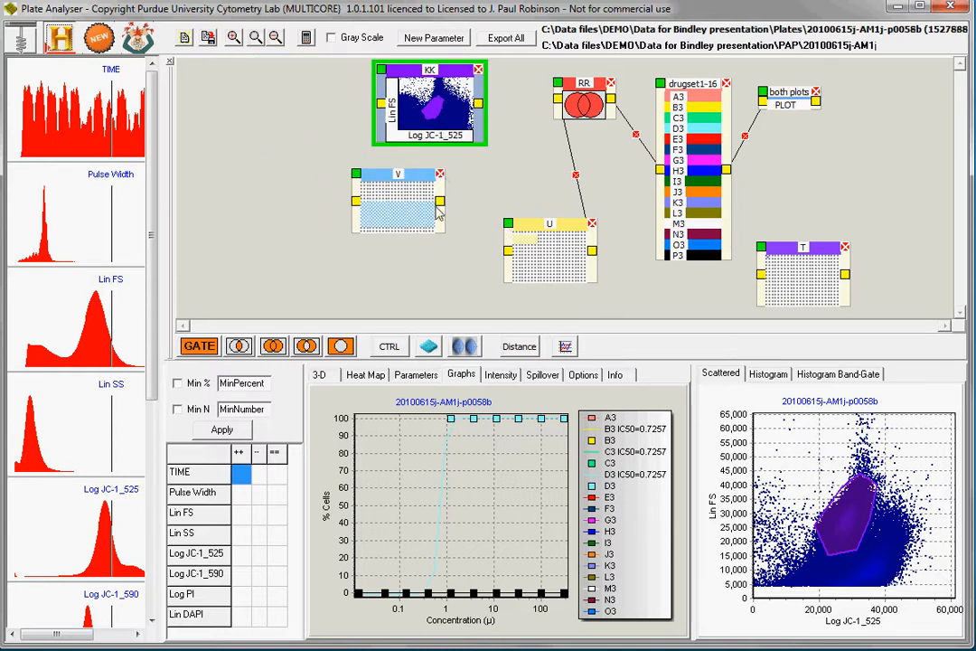
left_click(440, 174)
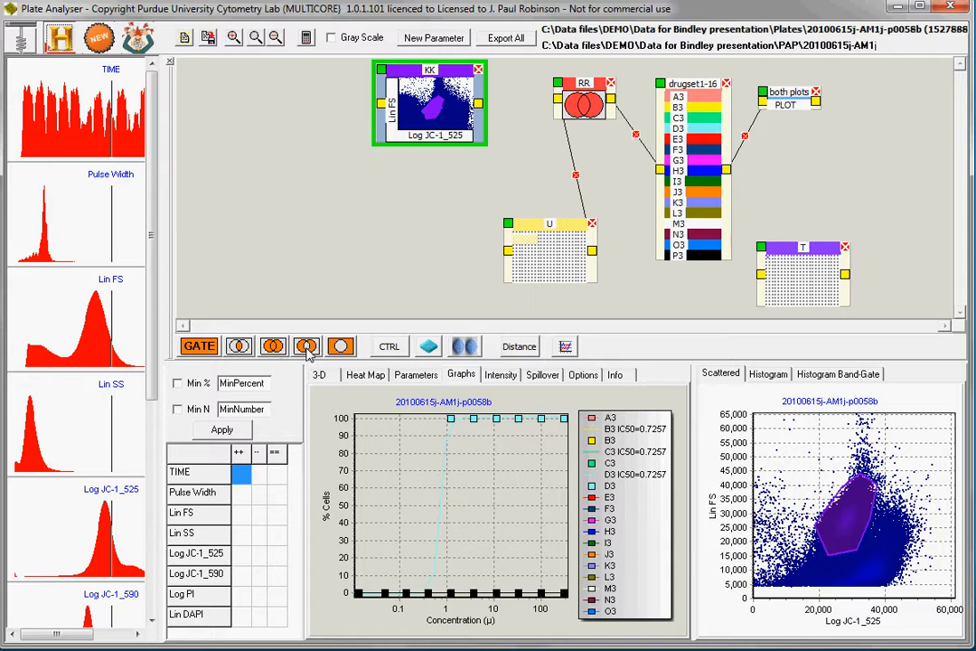
- Add an intersection logic block below RR and place the U gate beneath KK
left_click(240, 347)
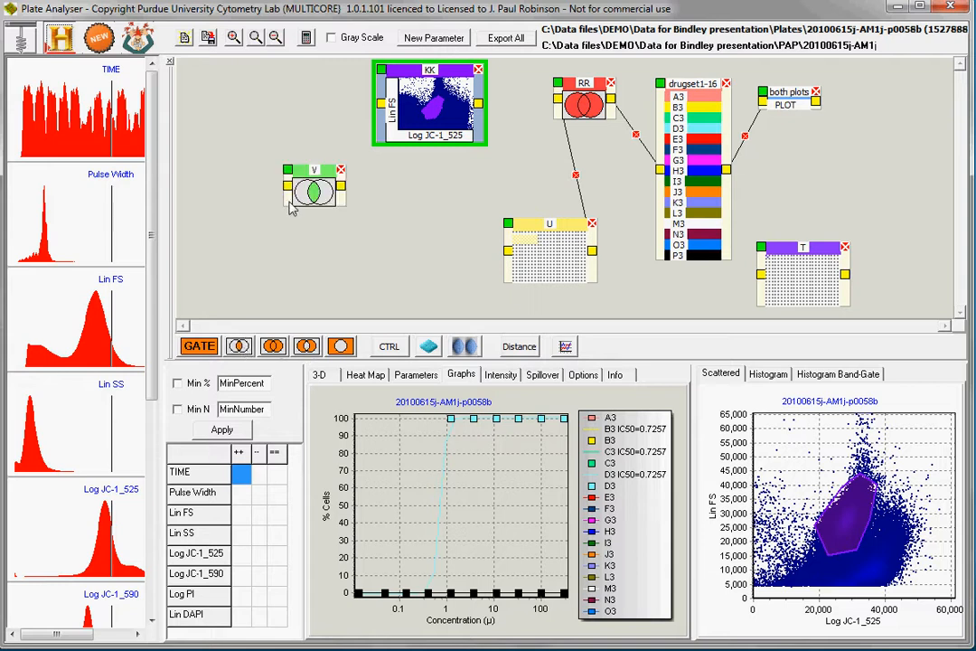
left_click_drag(314, 196, 434, 201)
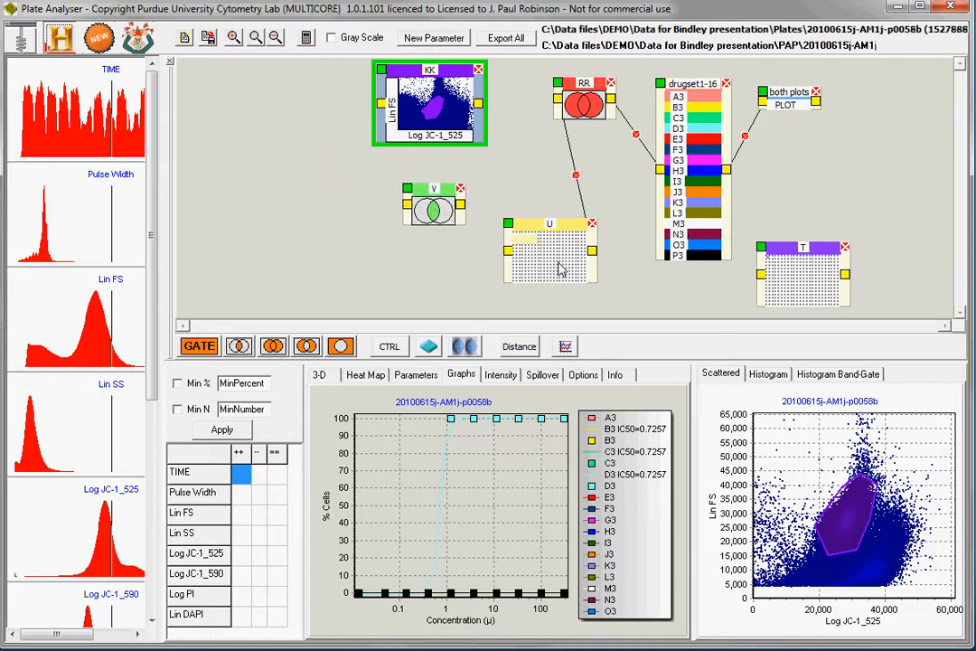
left_click_drag(560, 270, 387, 281)
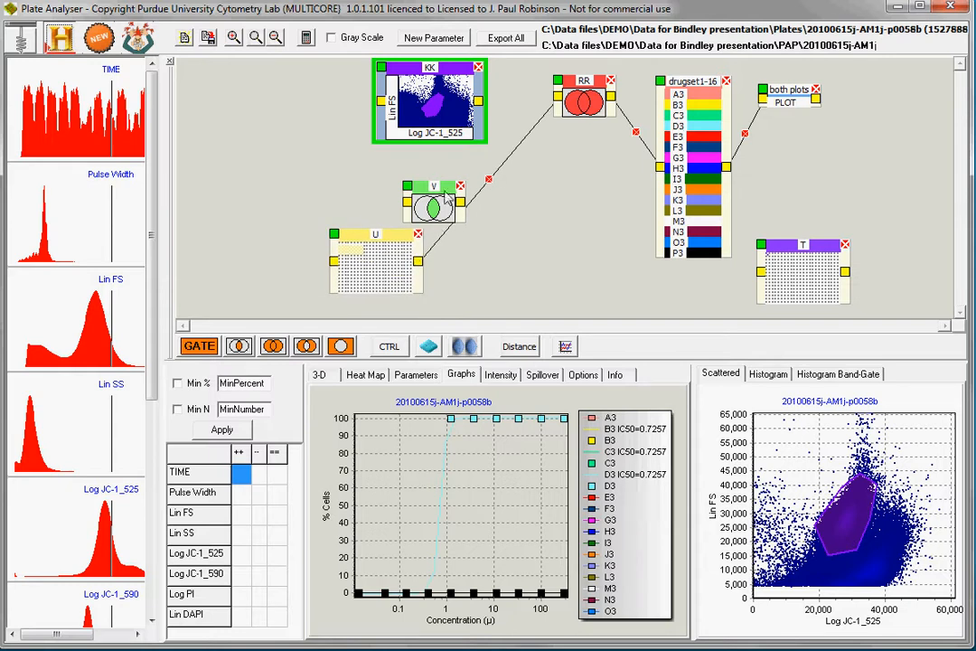
left_click_drag(444, 179, 537, 210)
mouse_move(448, 188)
left_mouse_down()
mouse_move(592, 246)
mouse_move(607, 228)
left_mouse_up()
left_click_drag(419, 242, 443, 192)
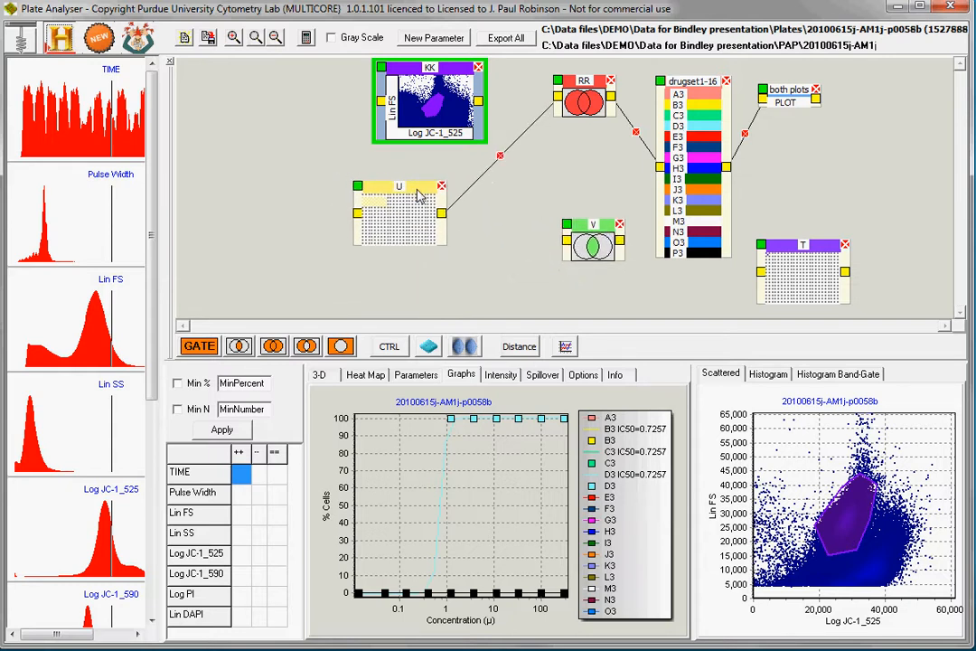
- Disconnect U from RR, and wire KK and U through the green intersection block into drugset1-16
left_click(503, 158)
left_click_drag(446, 106, 406, 117)
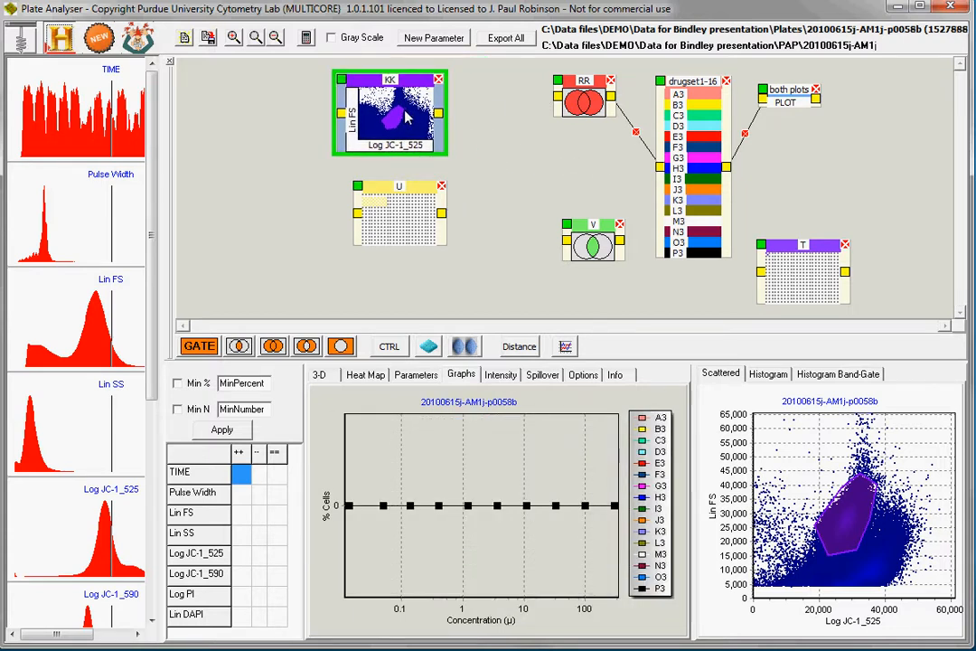
left_click_drag(567, 241, 438, 113)
mouse_move(441, 213)
left_mouse_down()
mouse_move(565, 242)
mouse_move(542, 167)
mouse_move(558, 191)
left_mouse_up()
left_click_drag(660, 167, 574, 188)
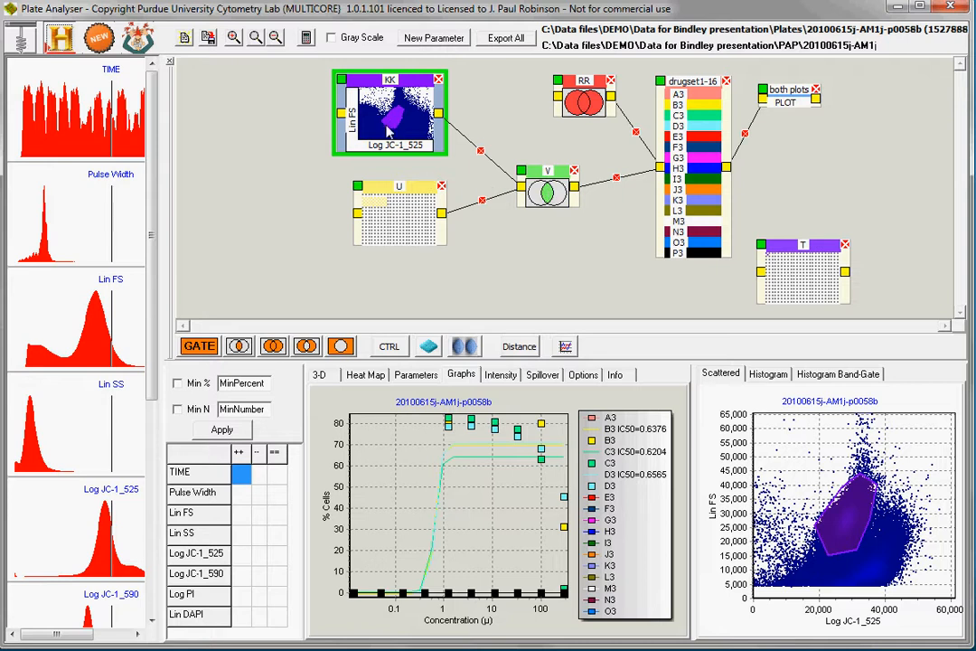
left_click_drag(399, 229, 391, 224)
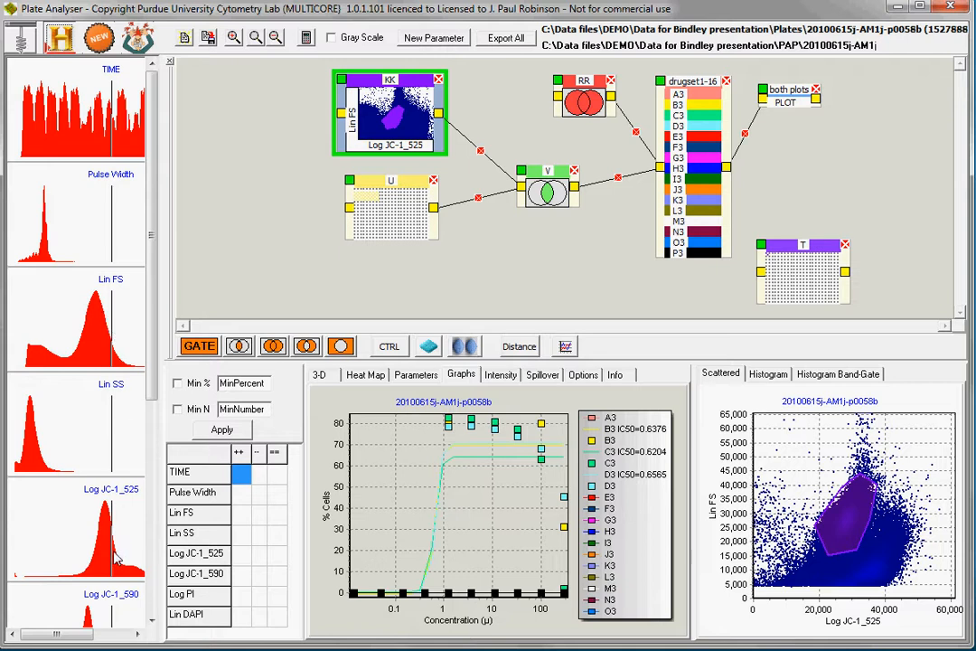
- Raise the Log JC-1_525 threshold in the widened histogram panel and show that parameter's ++ cells on the PRIZM heat map
left_click_drag(165, 555, 204, 555)
left_click_drag(115, 560, 127, 560)
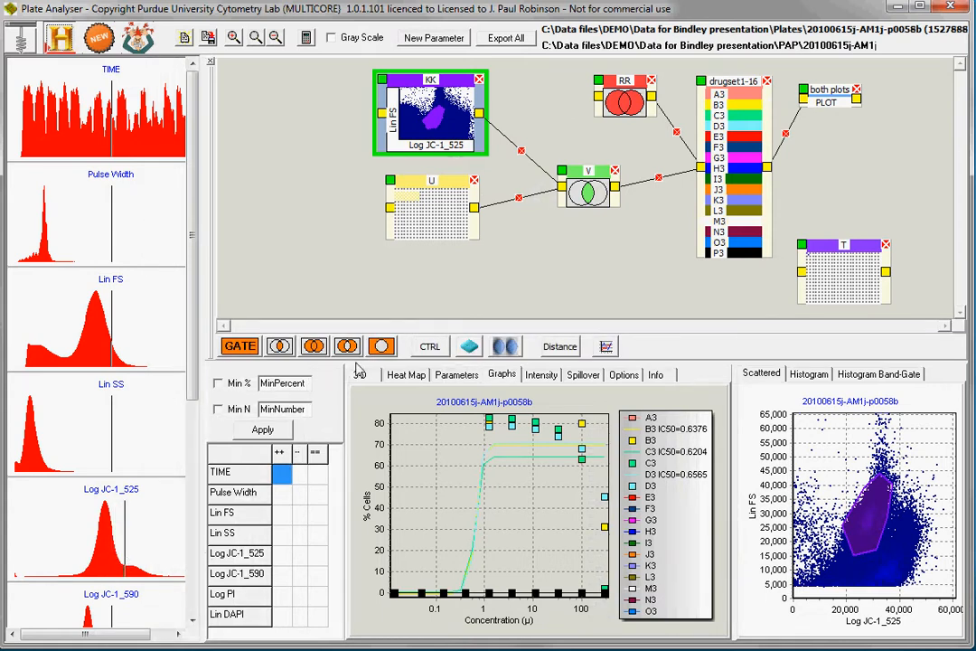
left_click(406, 374)
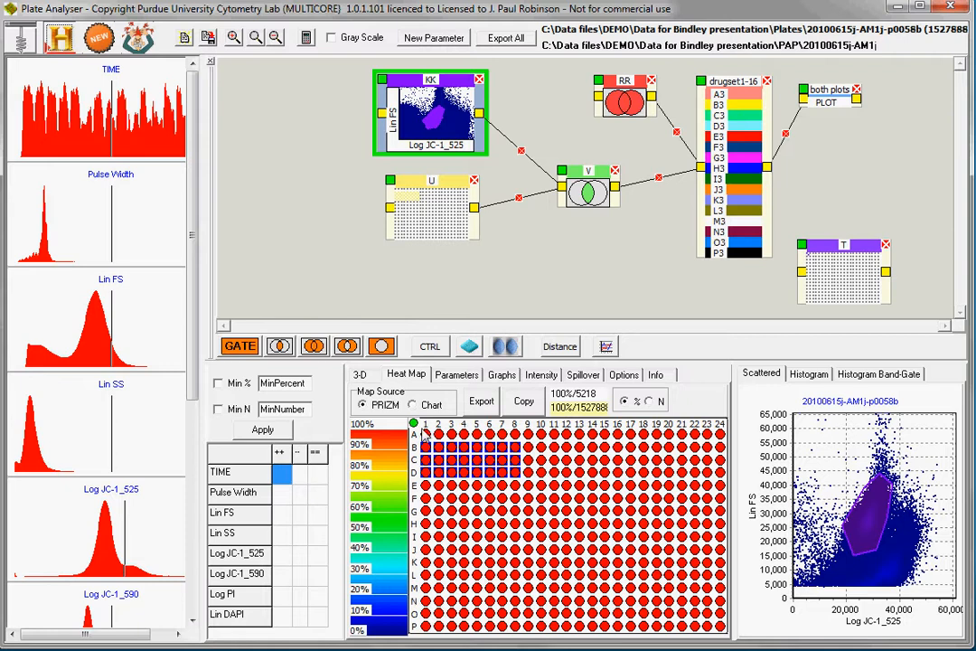
left_click(362, 406)
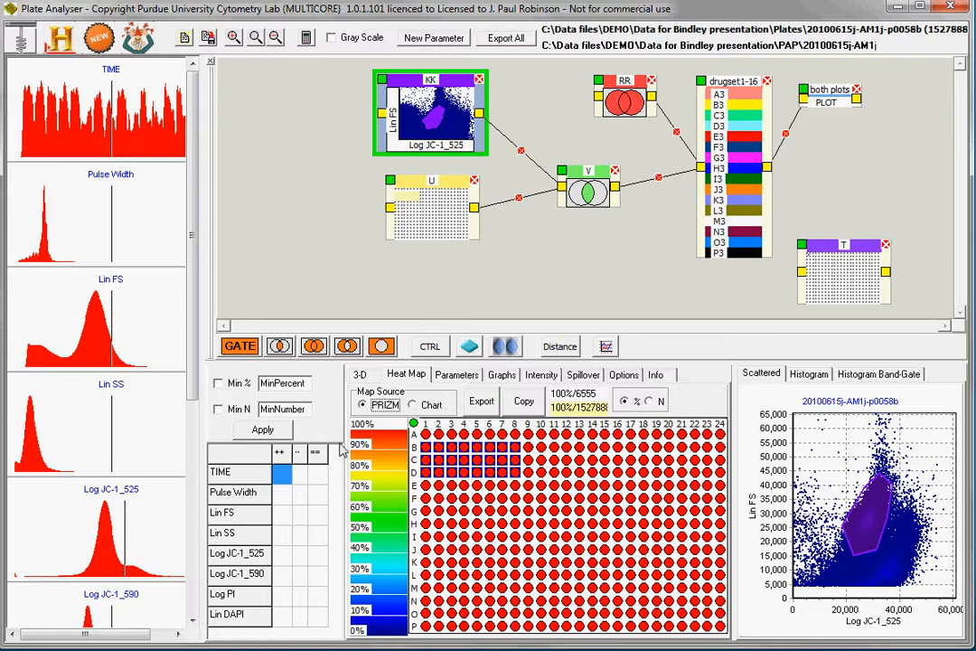
left_click(281, 553)
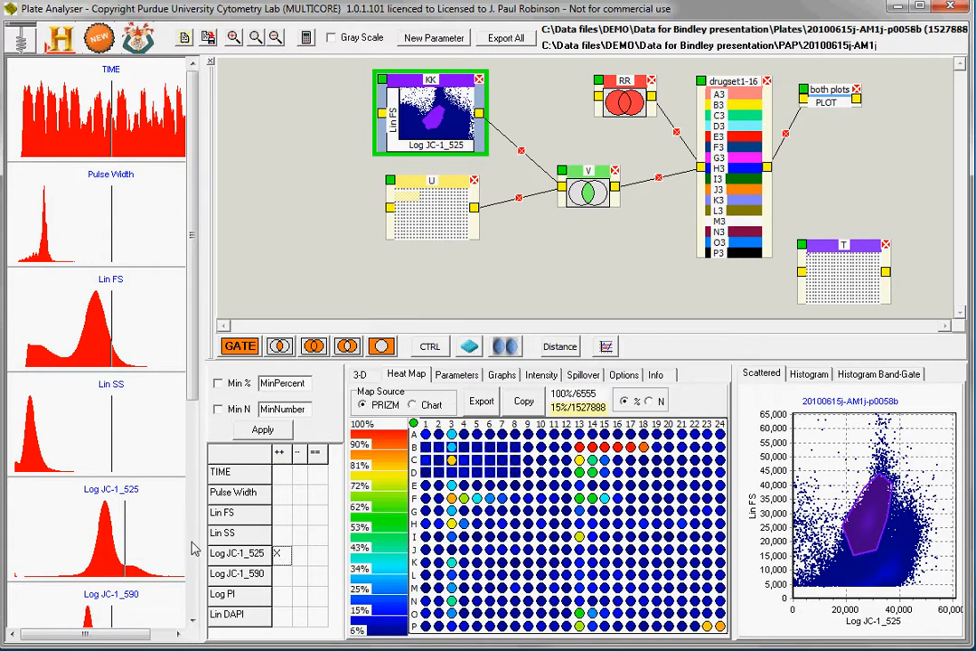
- Display well M23 and shift the Log JC-1_525 threshold back and forth along the histogram to compare heat map responses
mouse_move(131, 542)
left_mouse_down()
mouse_move(116, 542)
mouse_move(159, 540)
mouse_move(101, 542)
mouse_move(116, 547)
left_mouse_up()
left_click(706, 587)
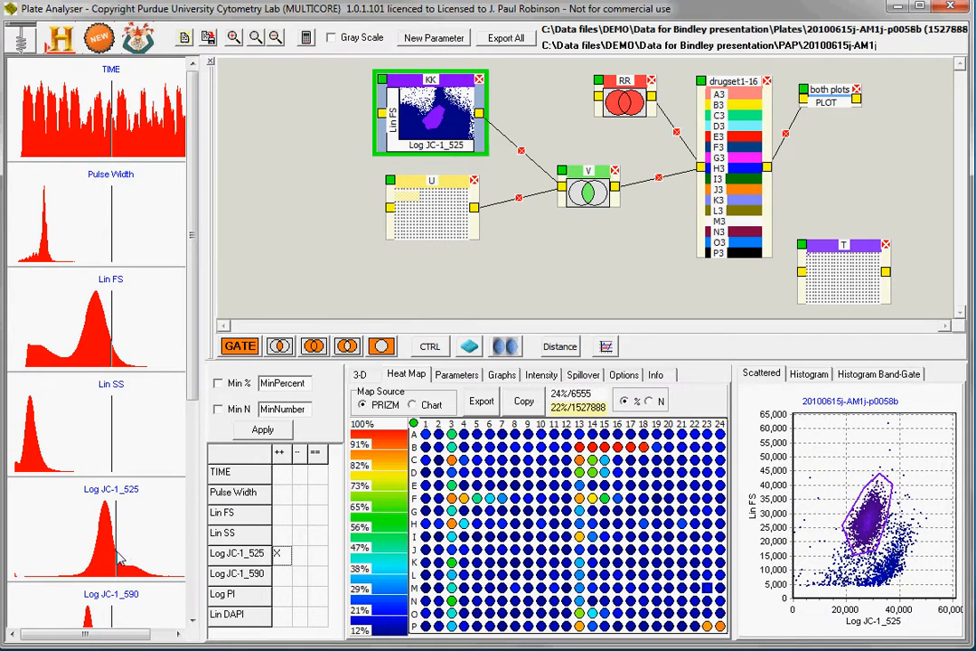
left_click_drag(117, 558, 154, 566)
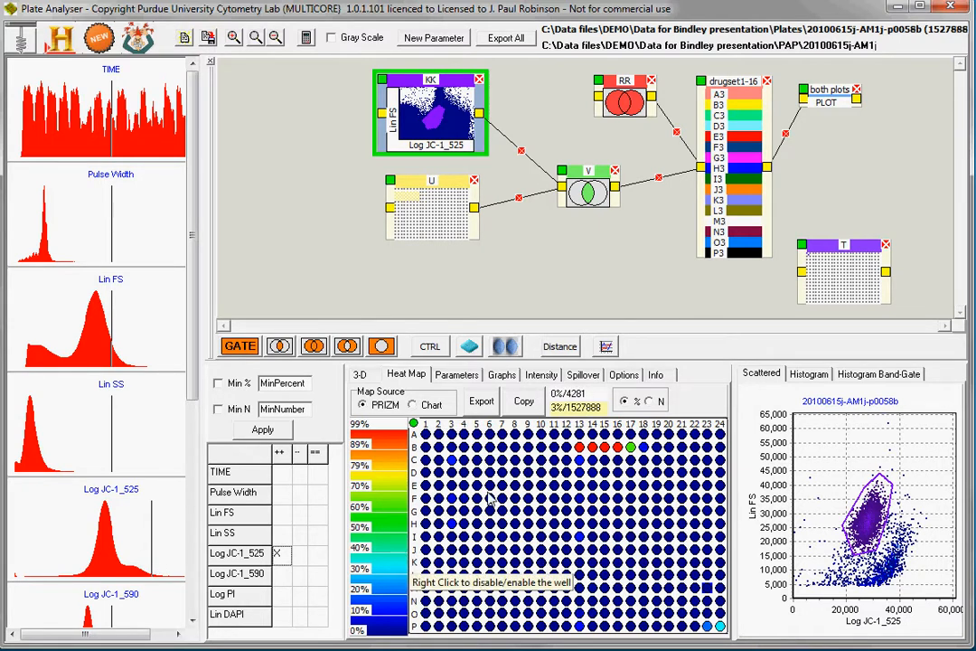
left_click_drag(151, 542, 118, 542)
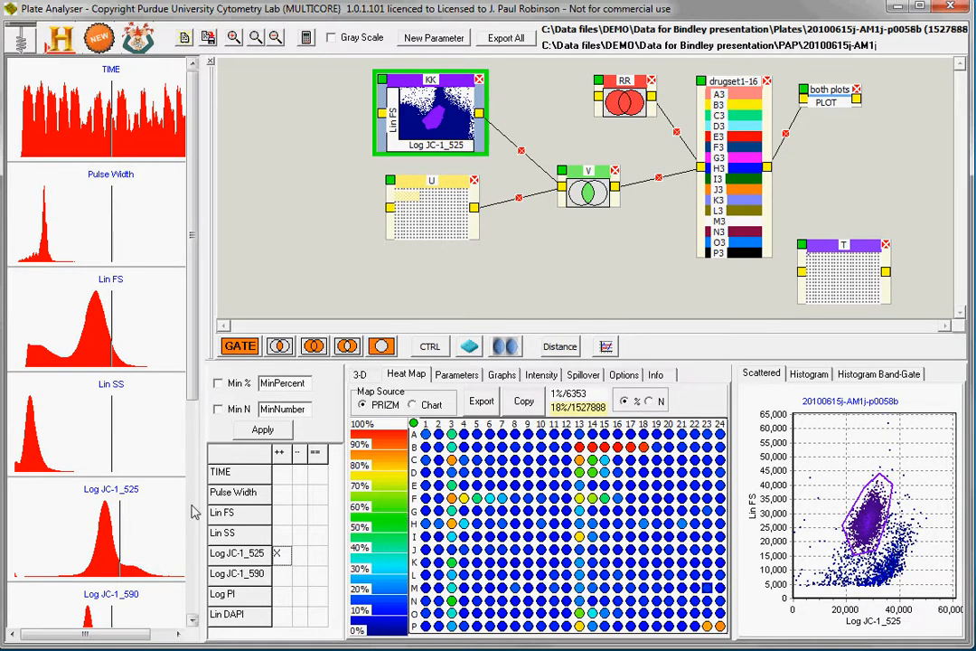
left_click_drag(120, 540, 177, 546)
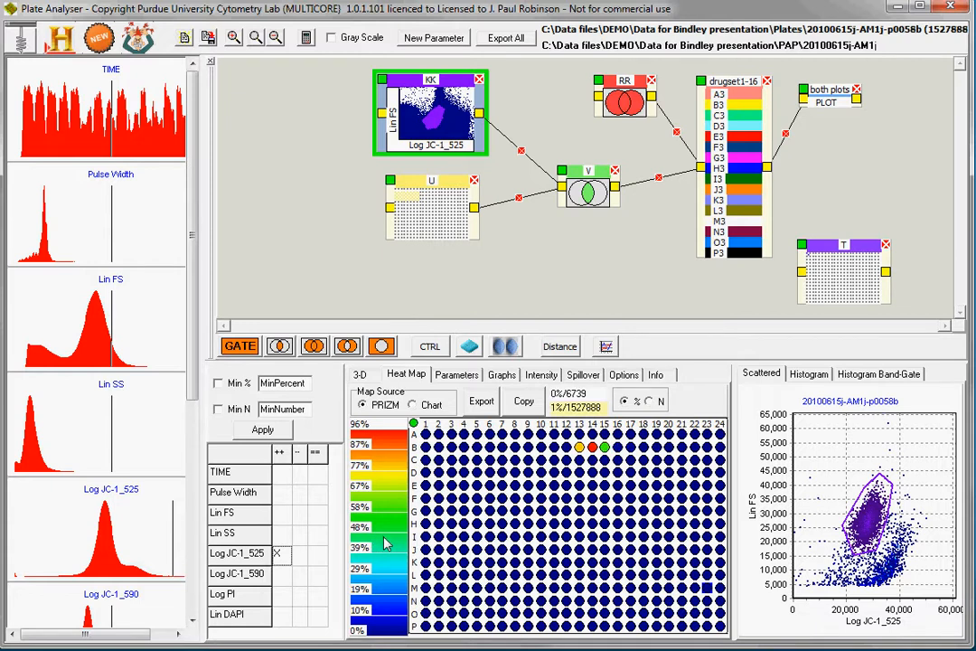
left_click_drag(173, 548, 196, 553)
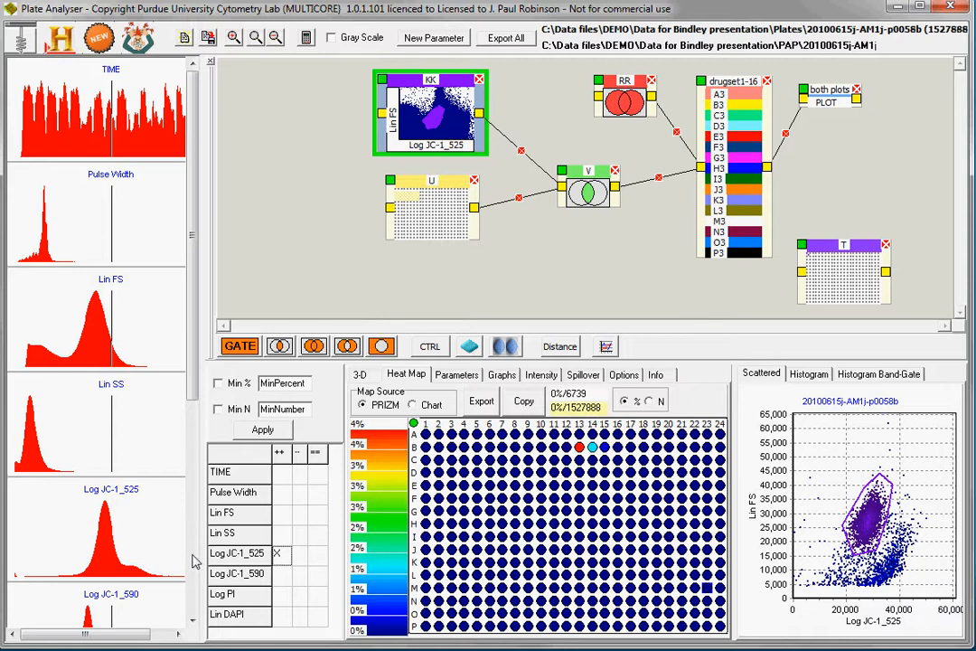
- Widen the histogram panel further and set the Log JC-1_525 threshold at the upper shoulder of the main peak
left_click_drag(206, 418, 262, 420)
mouse_move(195, 530)
left_mouse_down()
mouse_move(202, 533)
mouse_move(193, 533)
left_mouse_up()
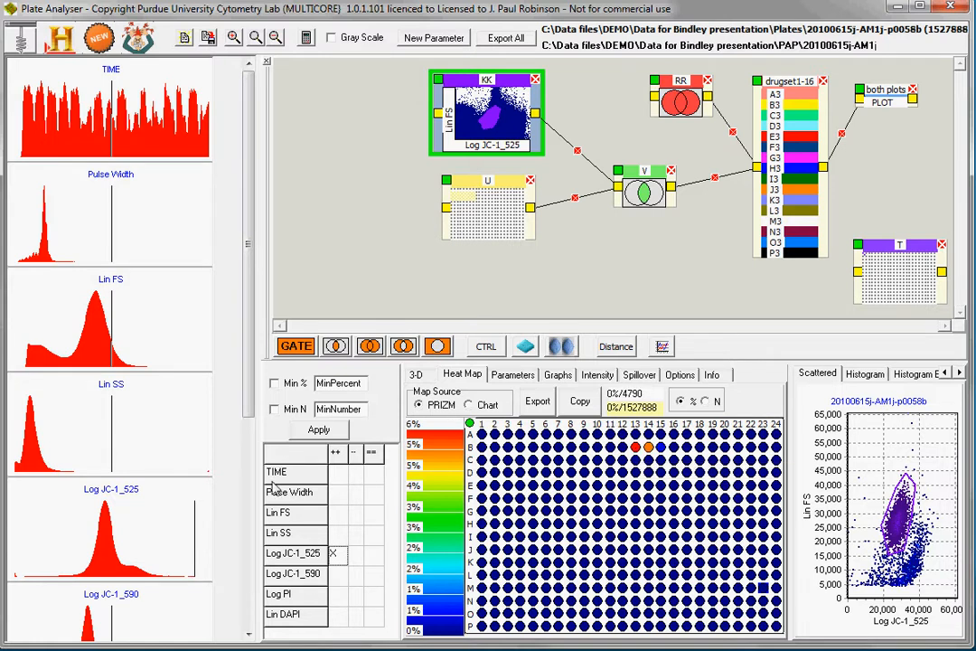
left_click(440, 482)
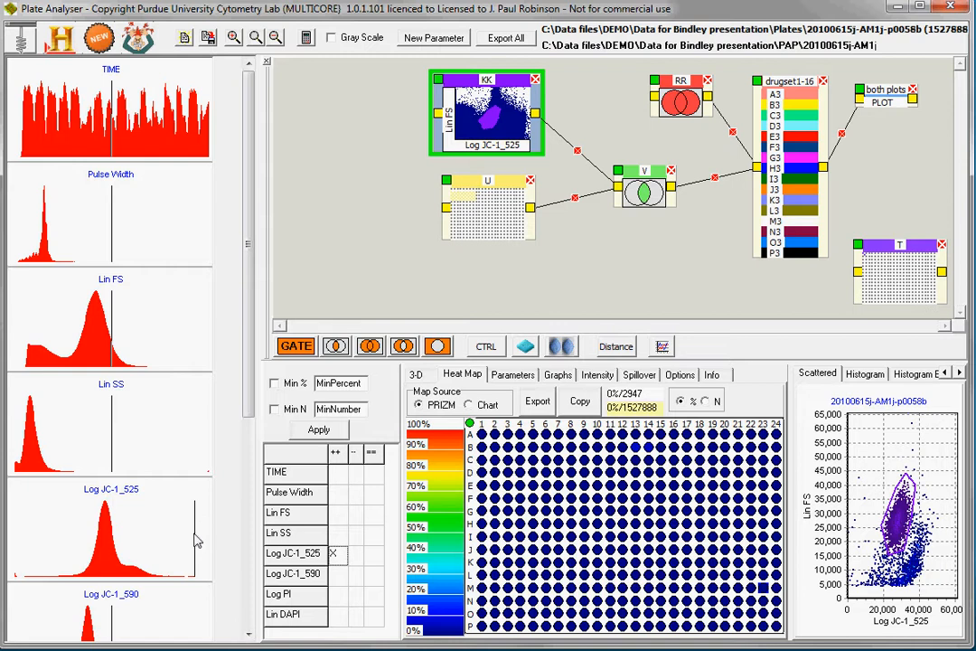
left_click_drag(193, 537, 124, 542)
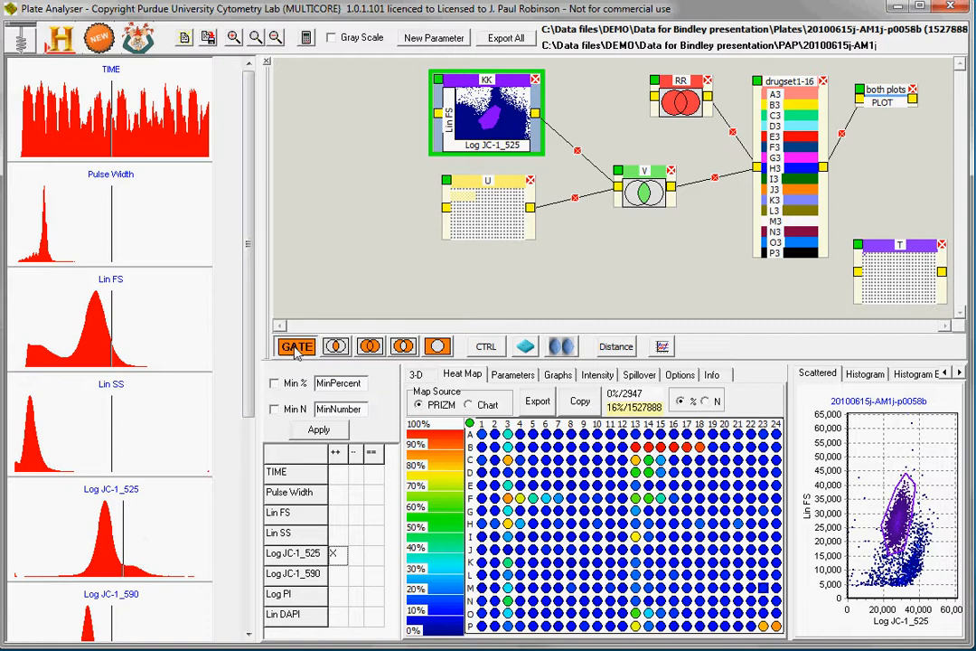
- Lower the Log JC-1_525 threshold to the main peak's upper foot, and place gates for the populations below and above it beside KK and U
left_click_drag(125, 544, 116, 545)
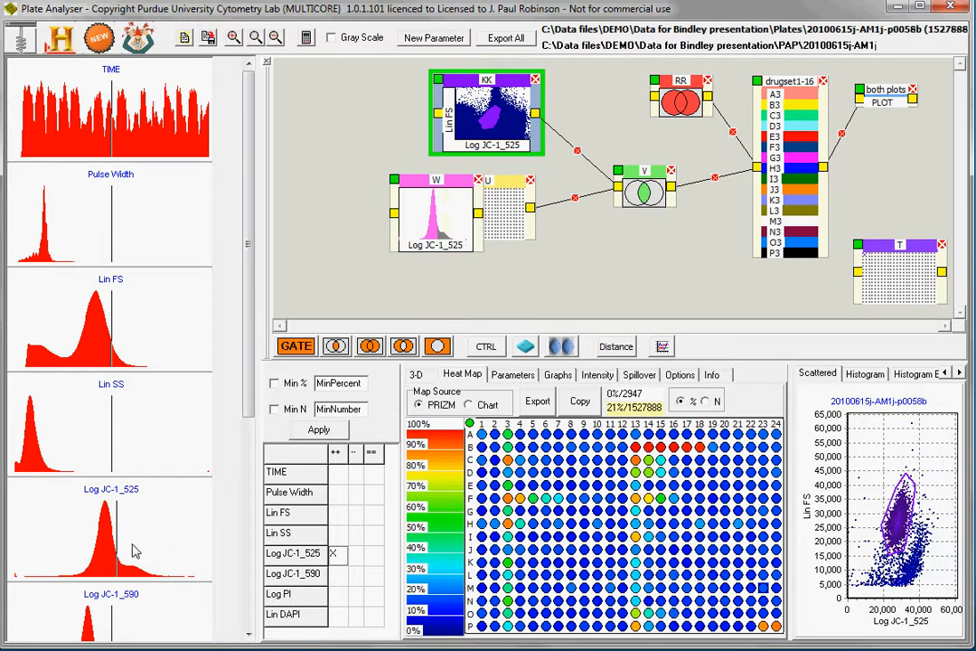
left_click_drag(427, 230, 383, 165)
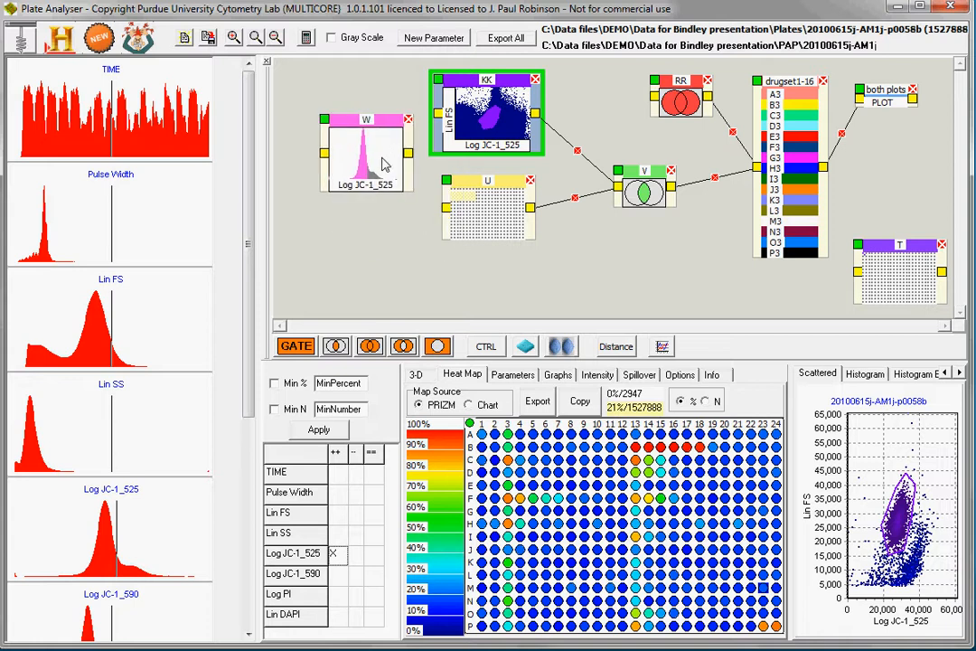
left_click(151, 552)
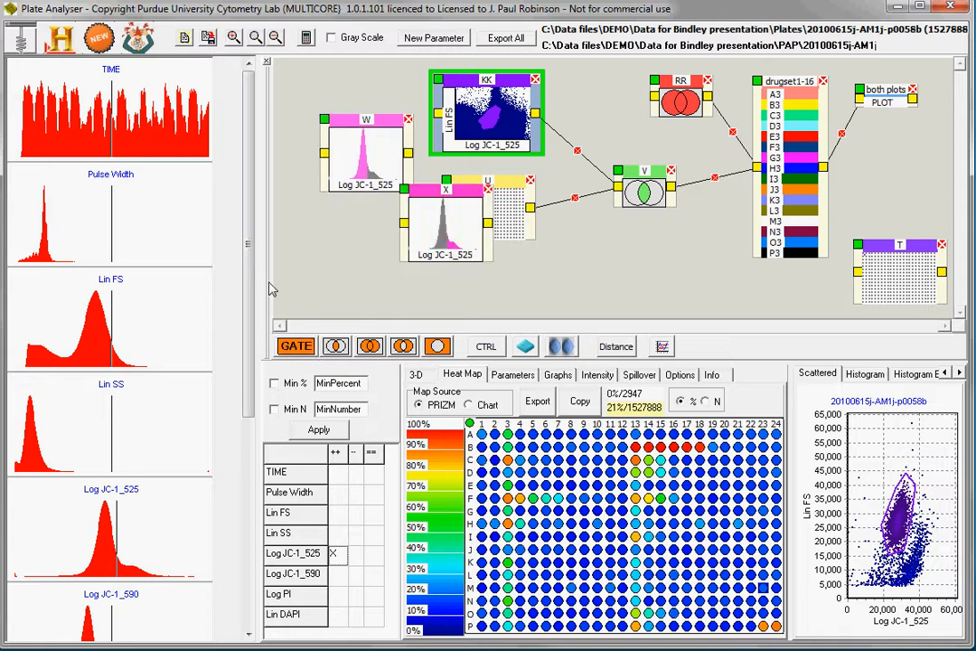
left_click_drag(461, 233, 386, 262)
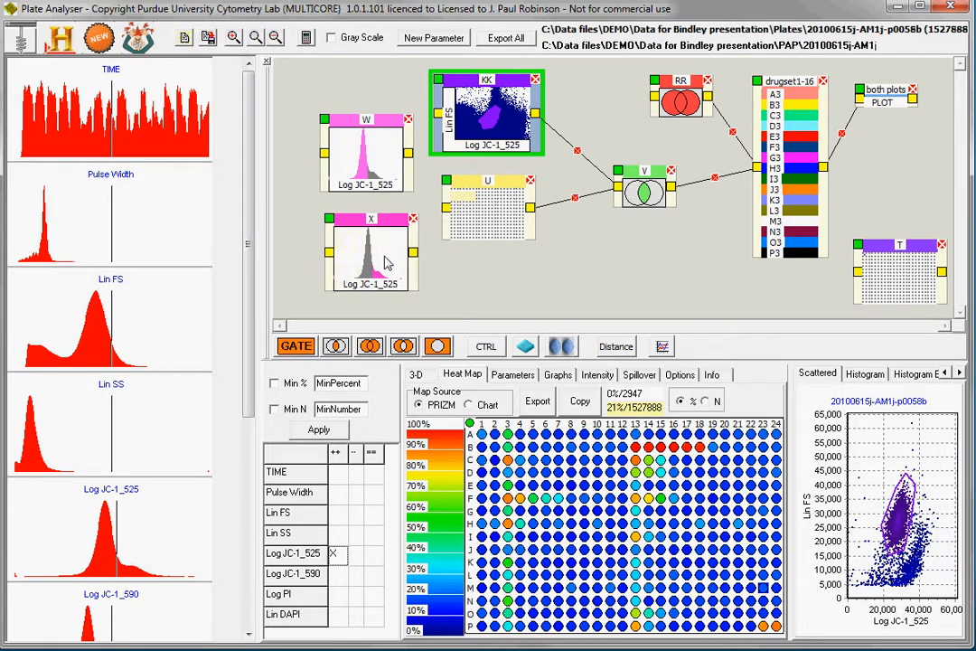
- Widen the histogram panel and set gate X's Log JC-1_525 threshold to about 26,000
left_click(375, 170)
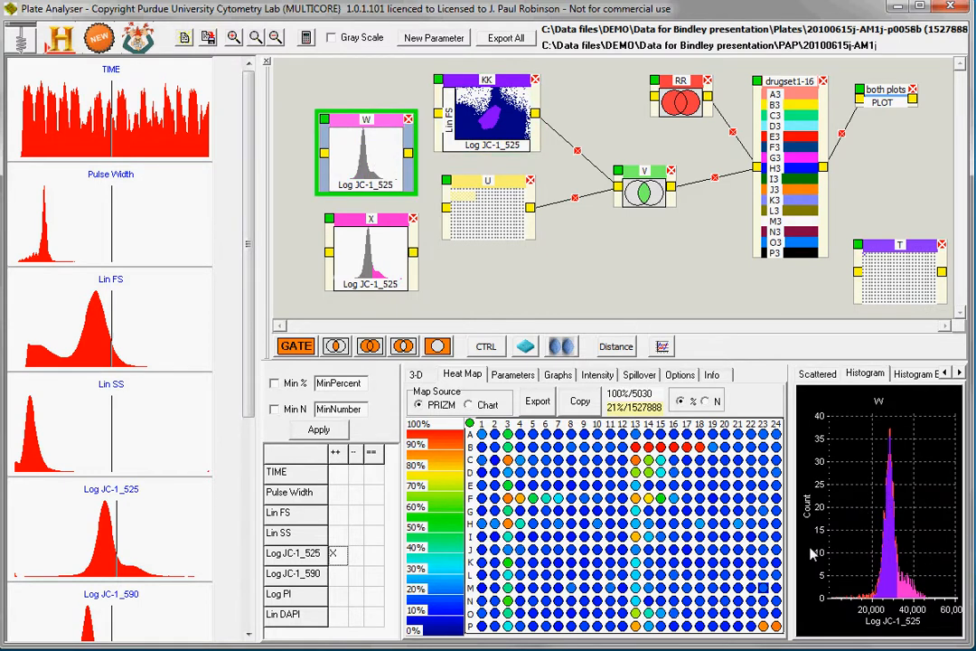
left_click_drag(792, 547, 592, 479)
left_click(387, 264)
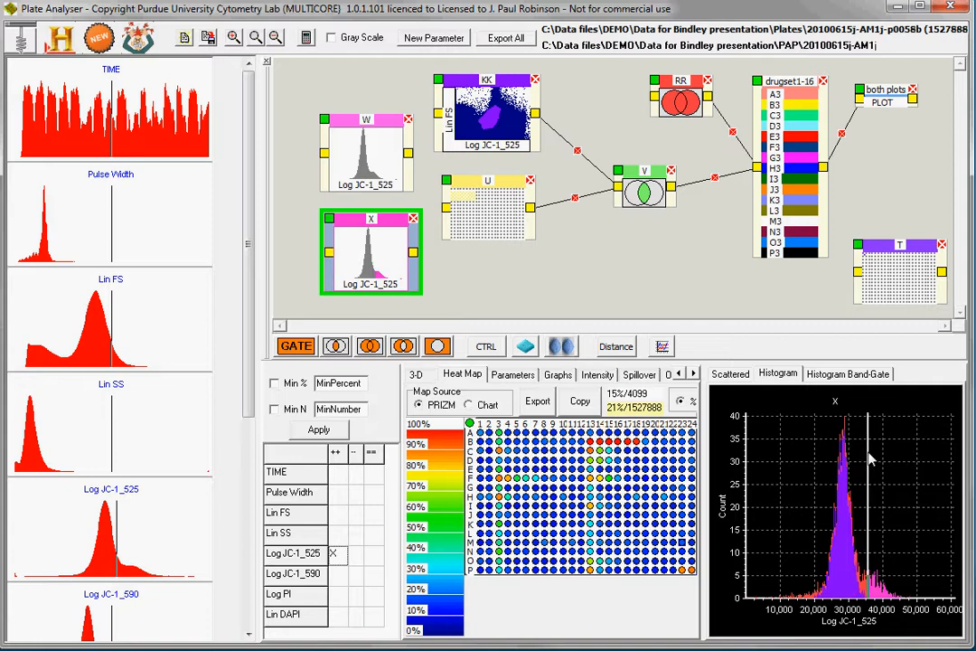
left_click(843, 551)
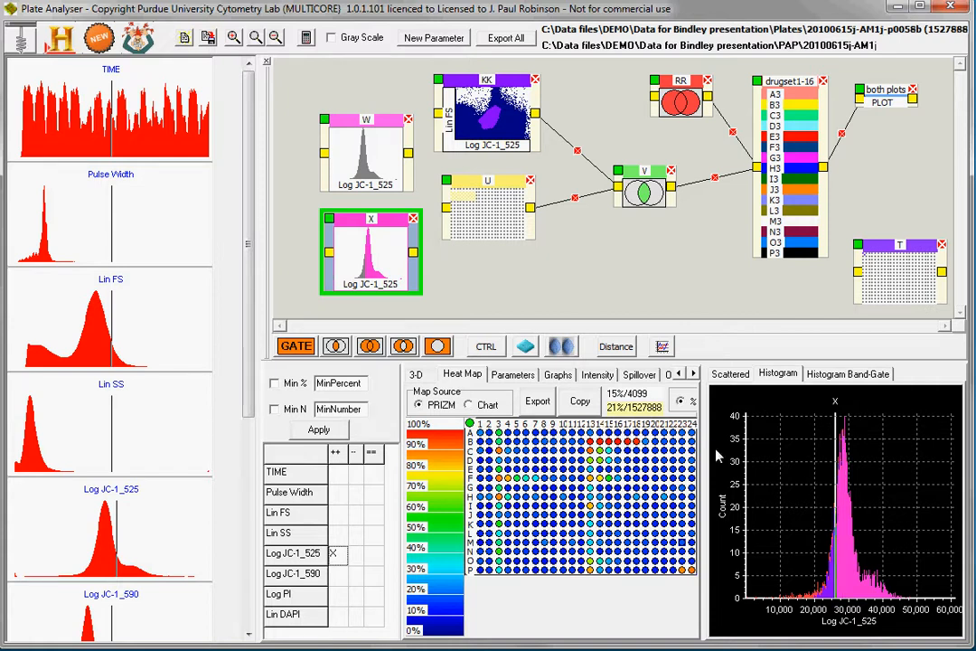
- Spread gate X and well block U apart, and wire X into the green intersection block V
left_click_drag(375, 276, 368, 281)
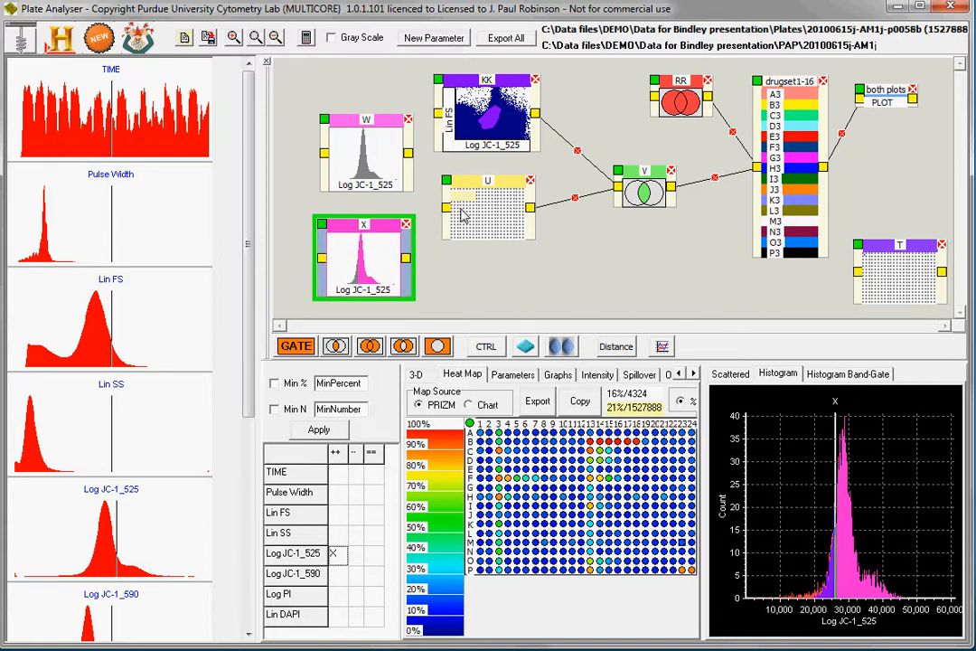
left_click_drag(505, 218, 521, 231)
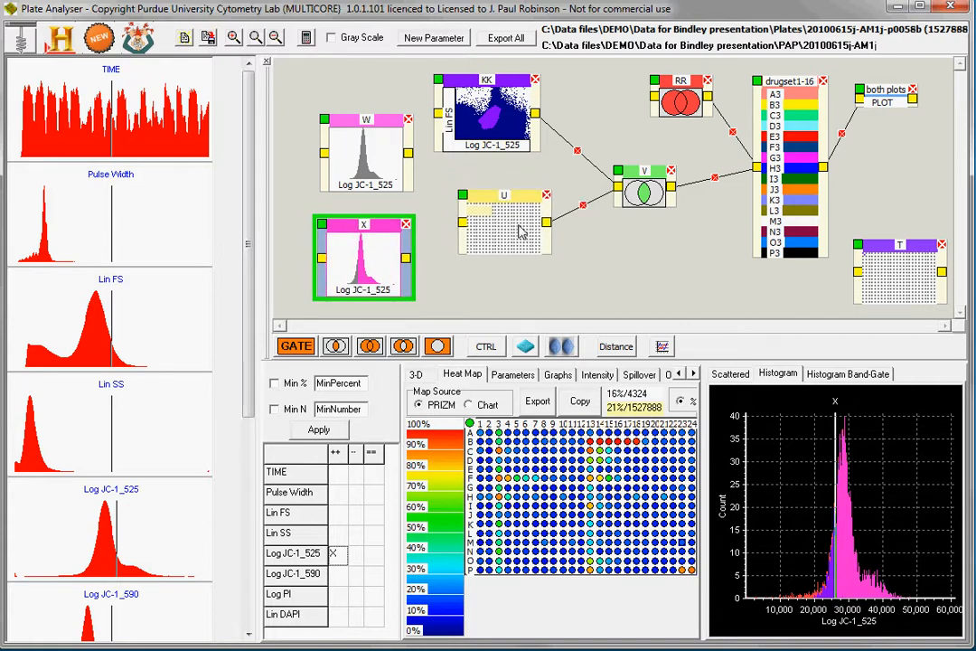
left_click(798, 213)
left_click_drag(405, 258, 617, 189)
mouse_move(378, 251)
left_mouse_down()
mouse_move(378, 238)
mouse_move(376, 247)
left_mouse_up()
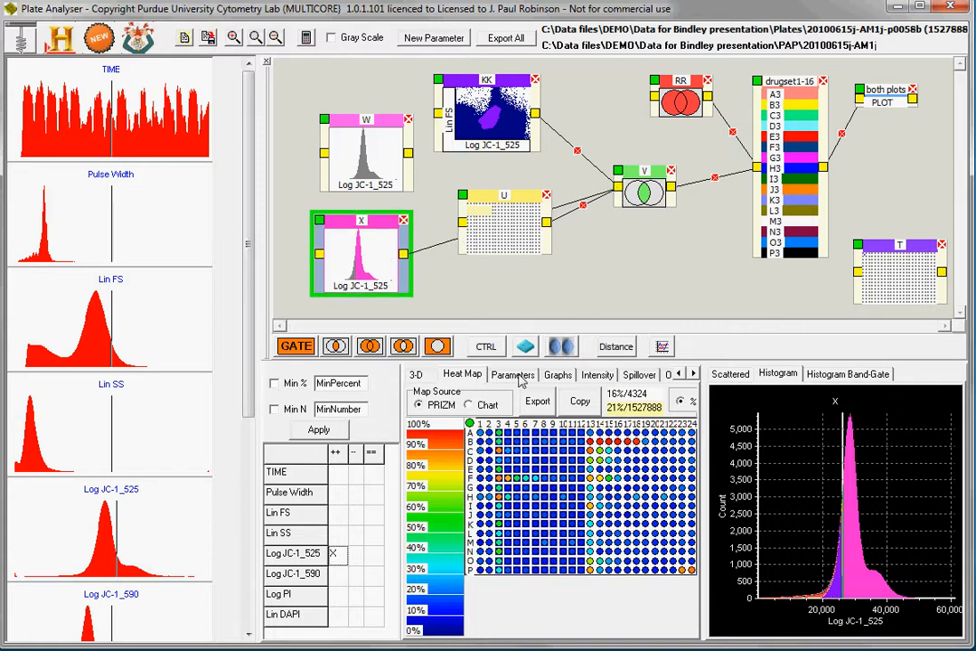
- Display the drug-response graph of % cells against concentration, and nudge gate X closer to block U
left_click(515, 376)
left_click(556, 376)
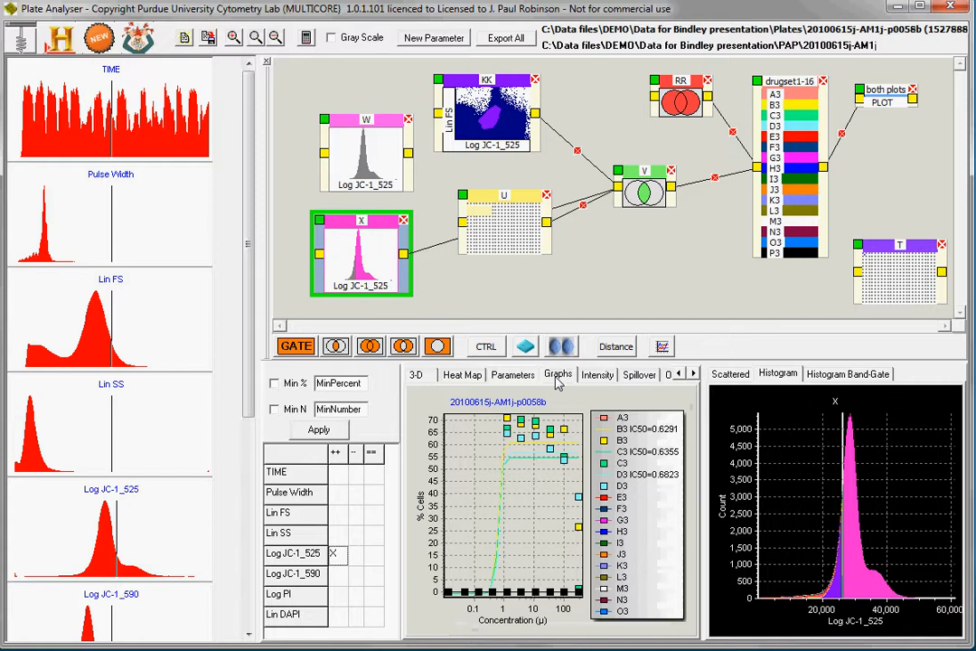
left_click_drag(318, 217, 328, 219)
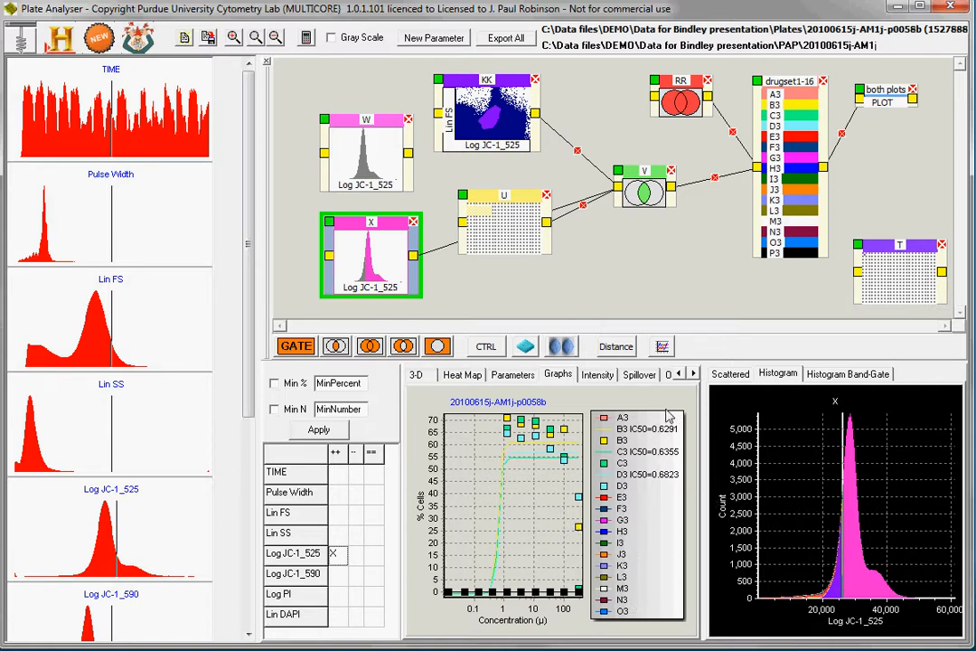
- Create a band gate on Log JC-1_525 from about 24,000 to 33,000 and place it below block V
left_click(846, 374)
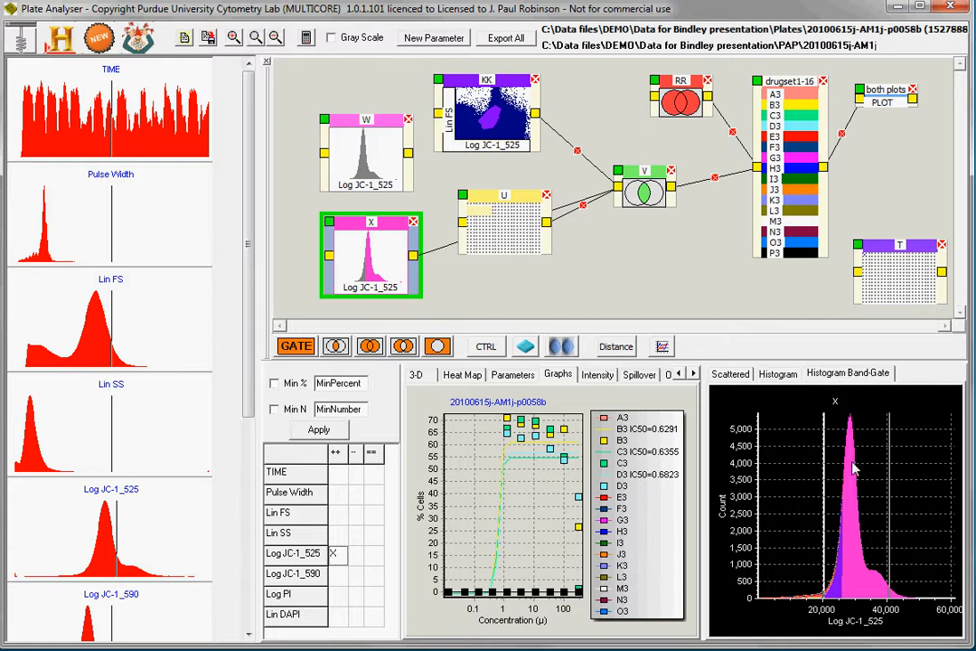
mouse_move(823, 506)
left_mouse_down()
mouse_move(776, 513)
mouse_move(800, 511)
left_mouse_up()
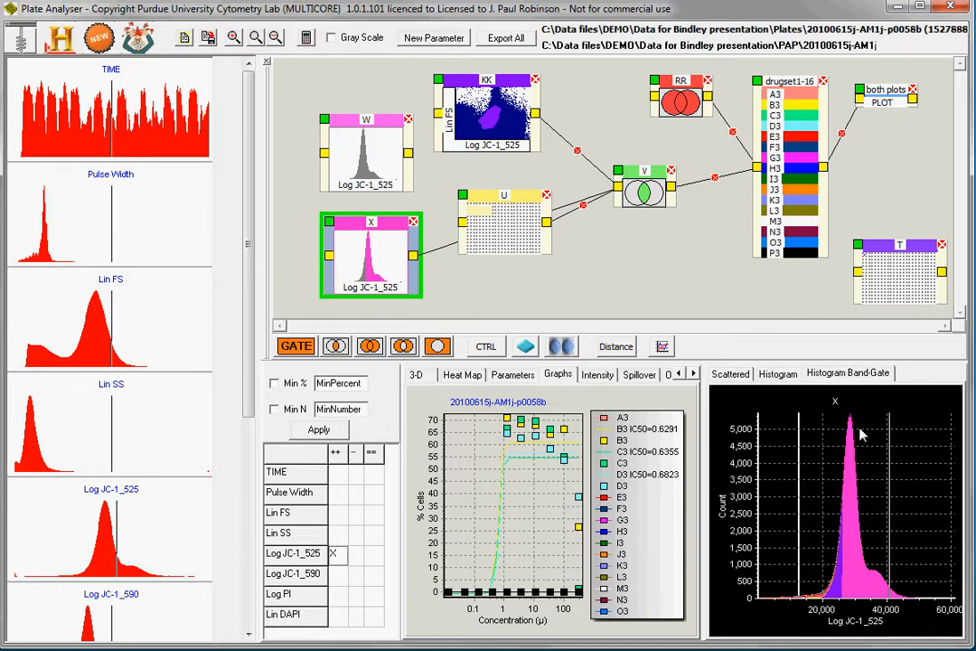
mouse_move(890, 466)
left_mouse_down()
mouse_move(905, 474)
mouse_move(866, 472)
left_mouse_up()
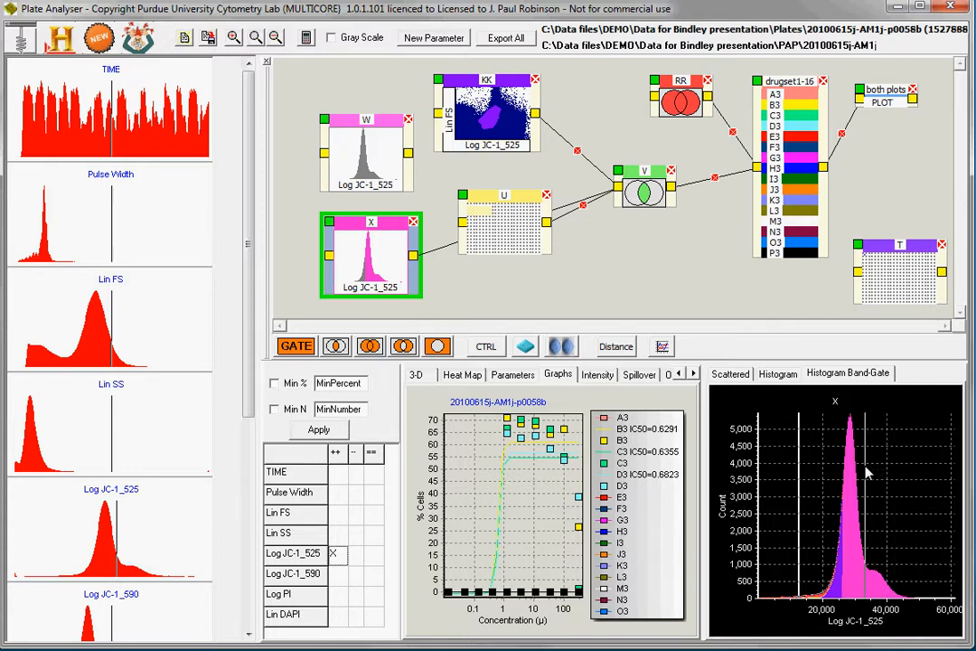
left_click_drag(800, 483, 834, 486)
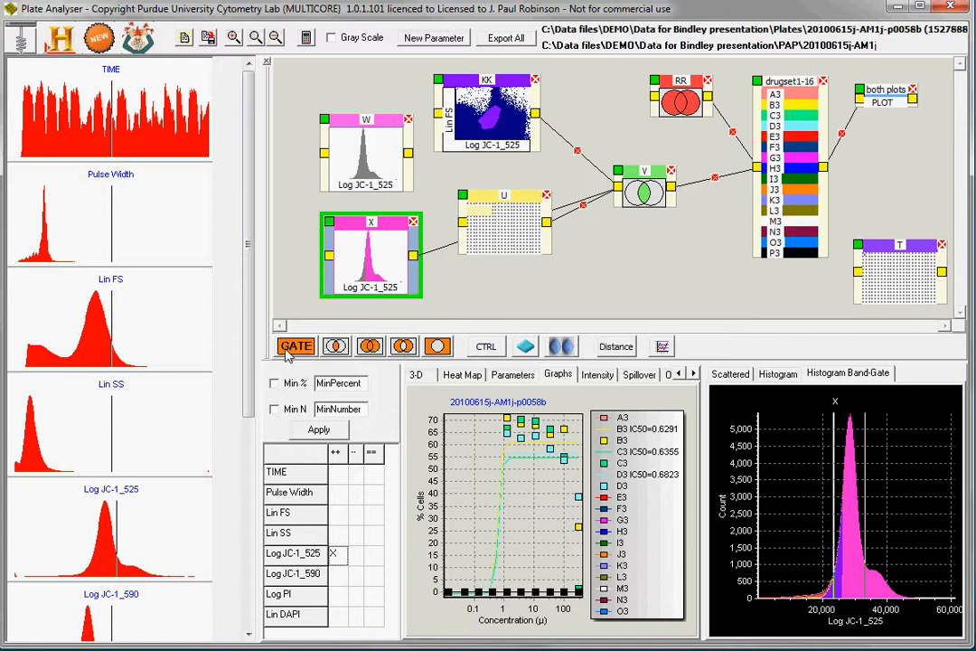
left_click(852, 497)
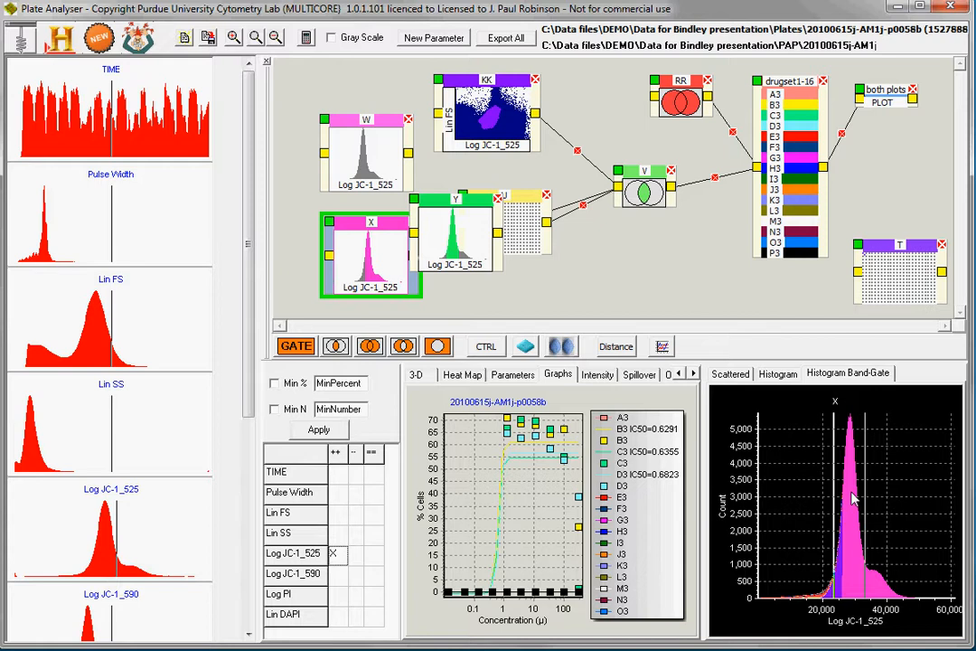
left_click_drag(457, 231, 660, 265)
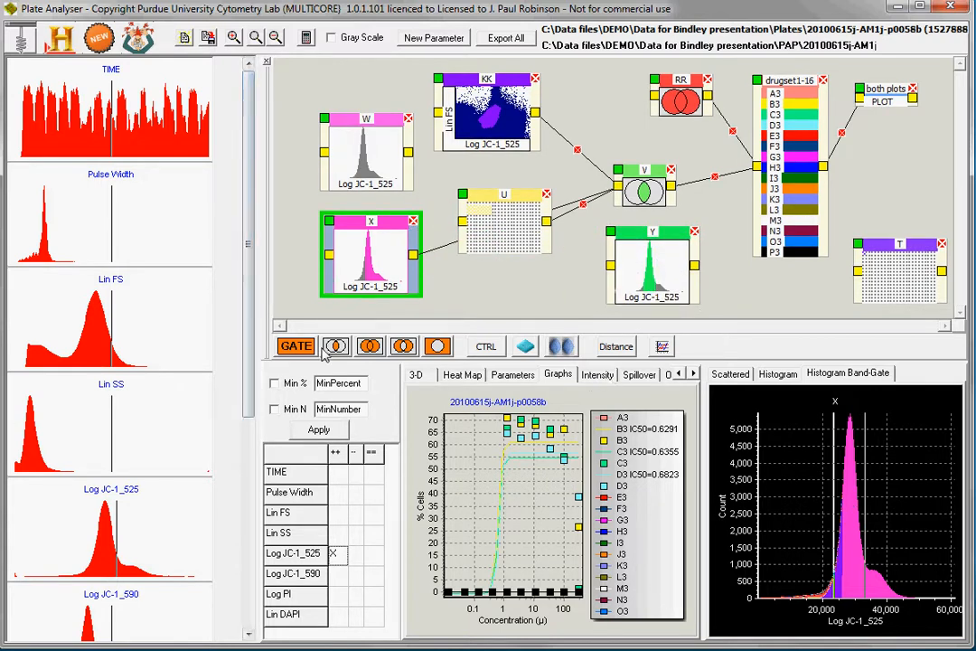